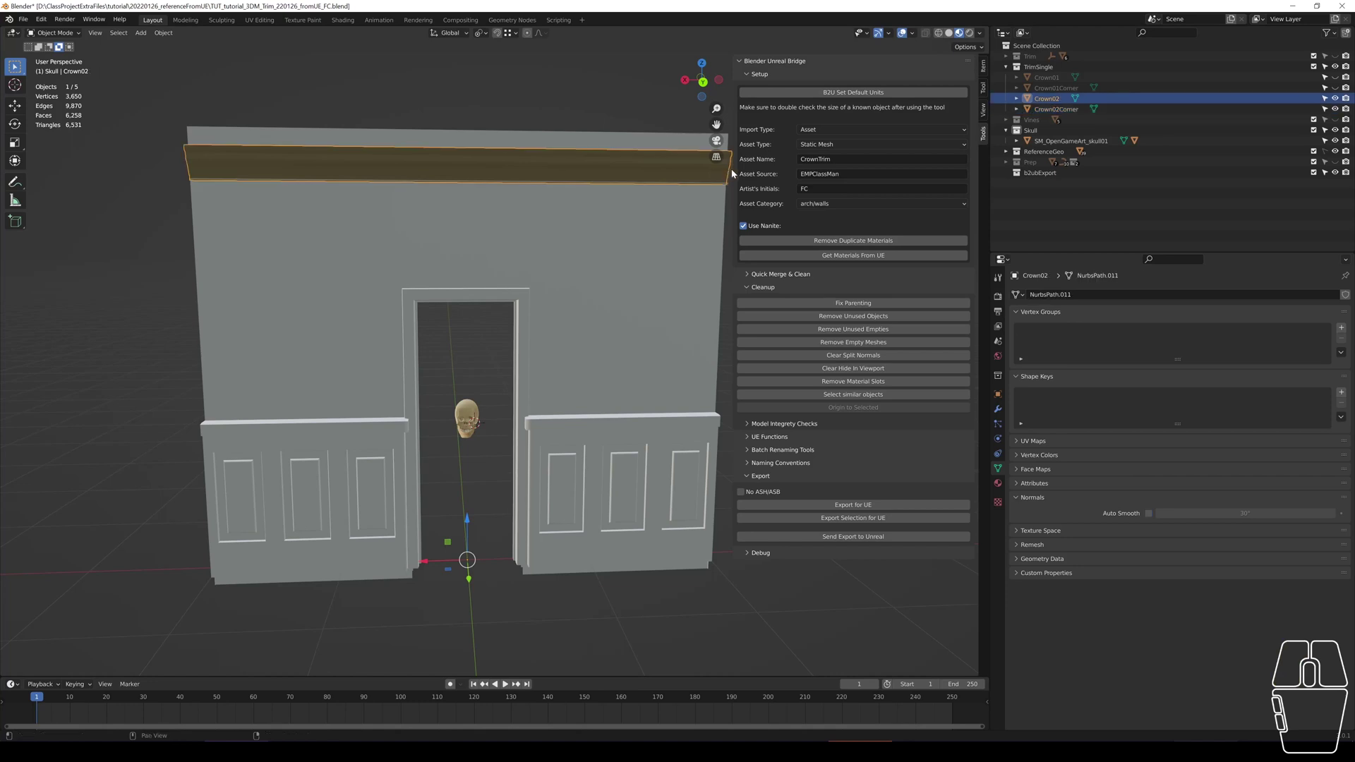
# - Exclude the Skull collection from the view layer
pyautogui.click(728, 176)
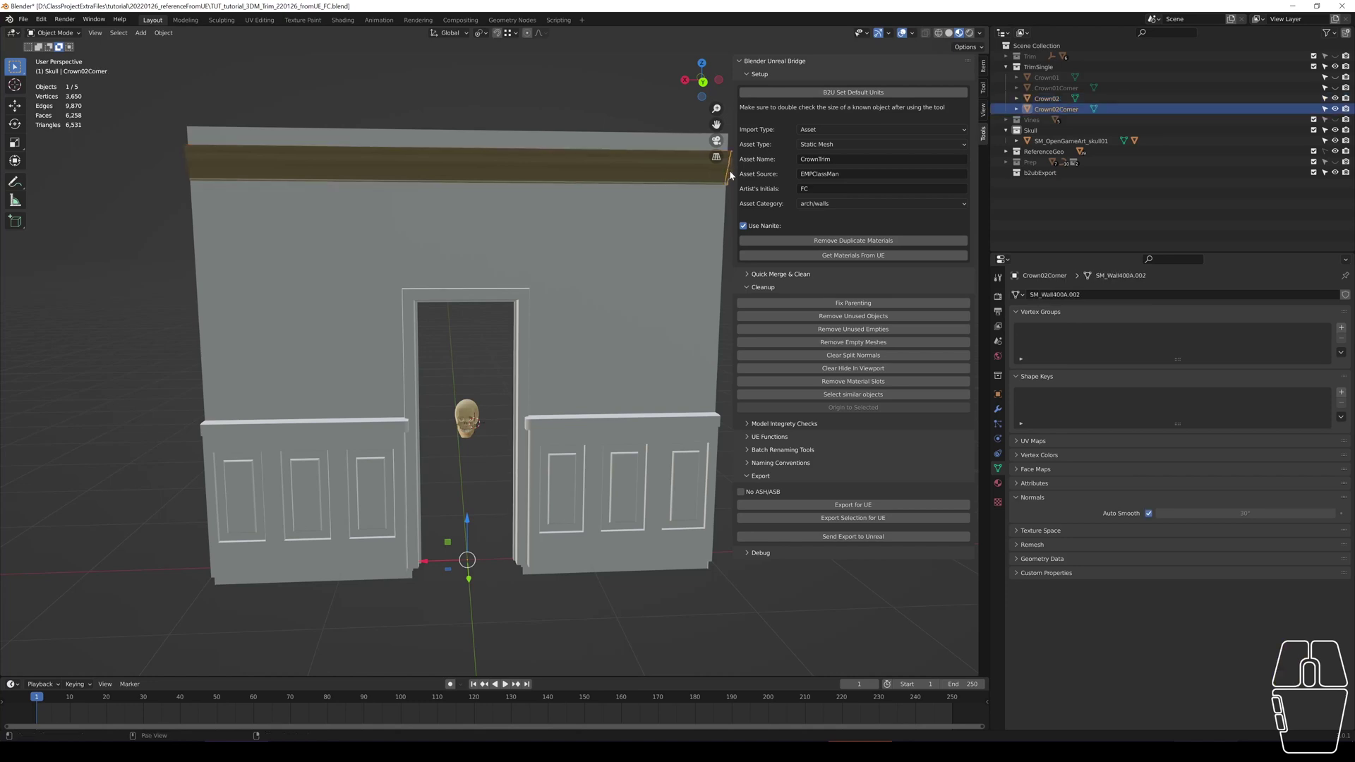
pyautogui.click(668, 173)
pyautogui.click(484, 447)
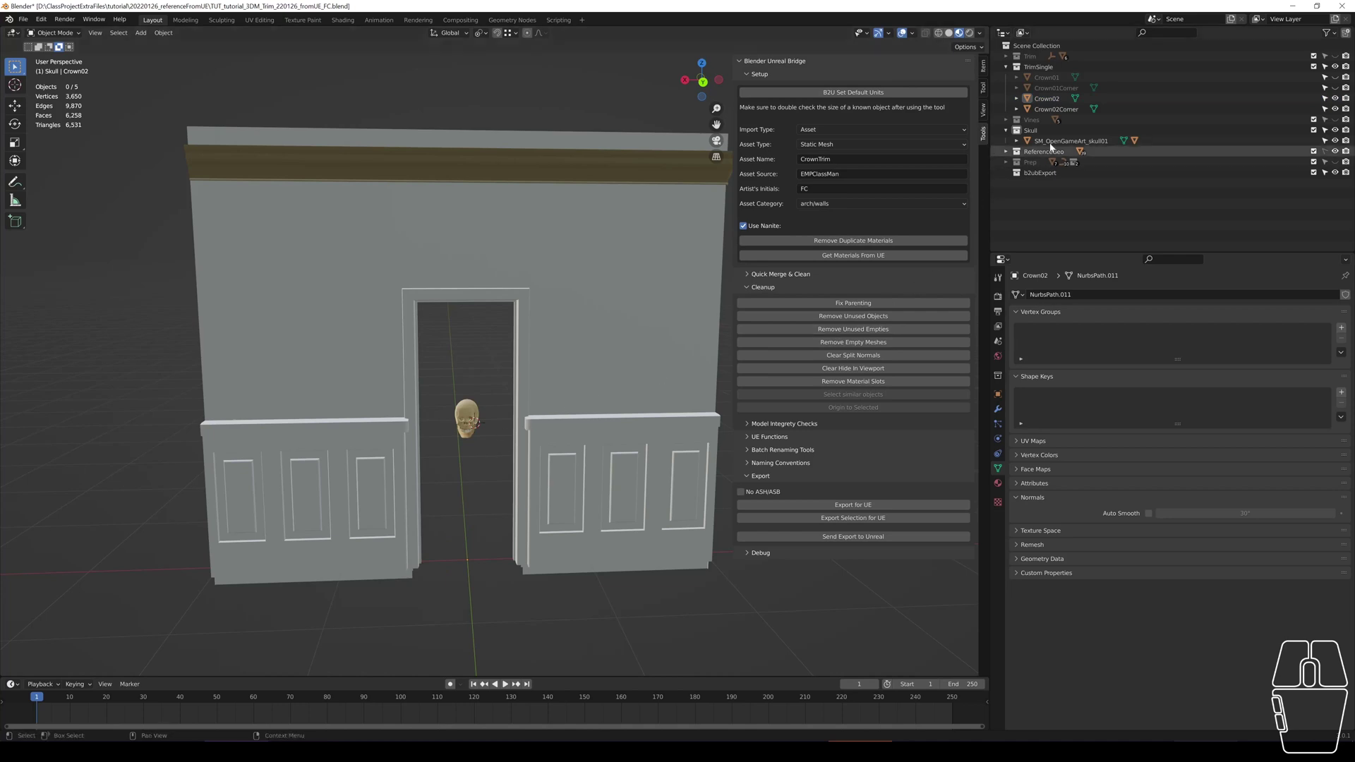
pyautogui.click(1314, 130)
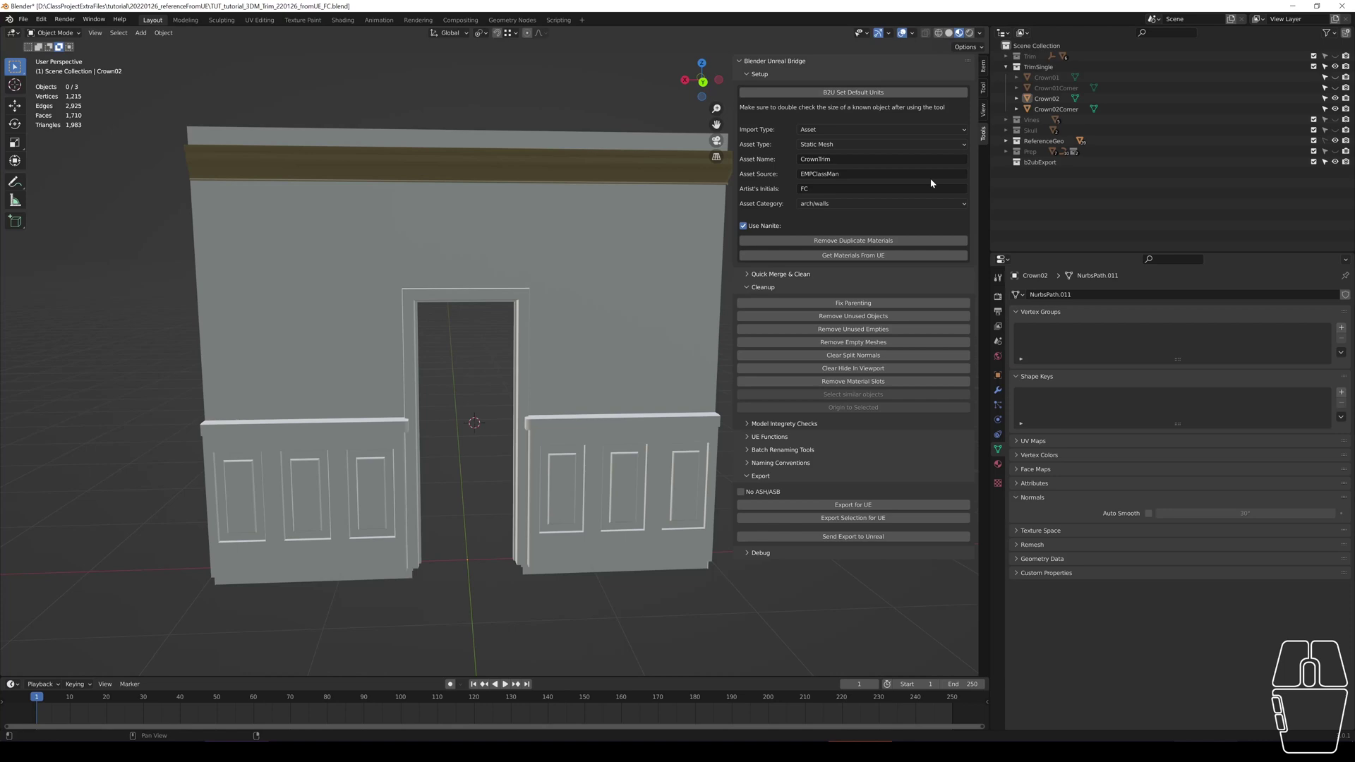
# - Review the asset category list and file export path in the Blender To Unreal Bridge add-on preferences
pyautogui.click(871, 204)
pyautogui.click(23, 20)
pyautogui.click(84, 181)
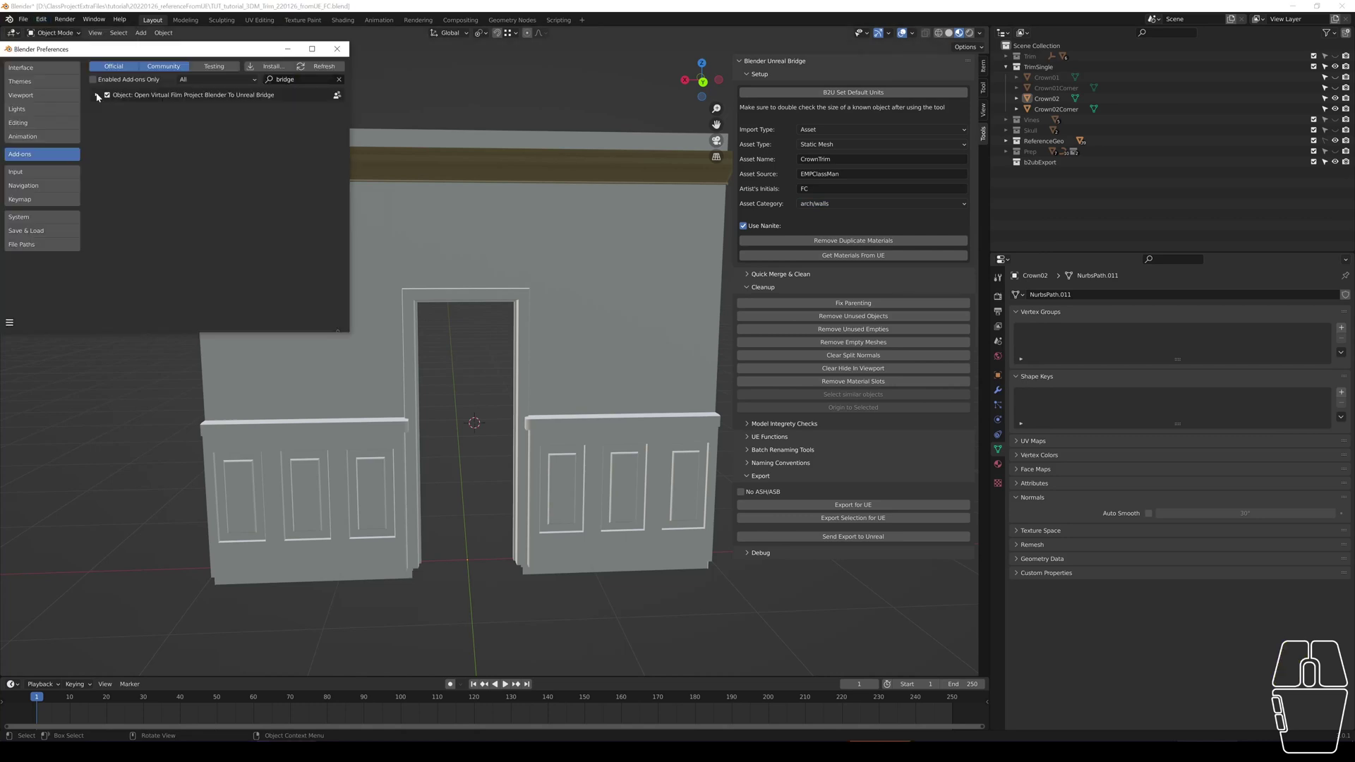
pyautogui.click(97, 94)
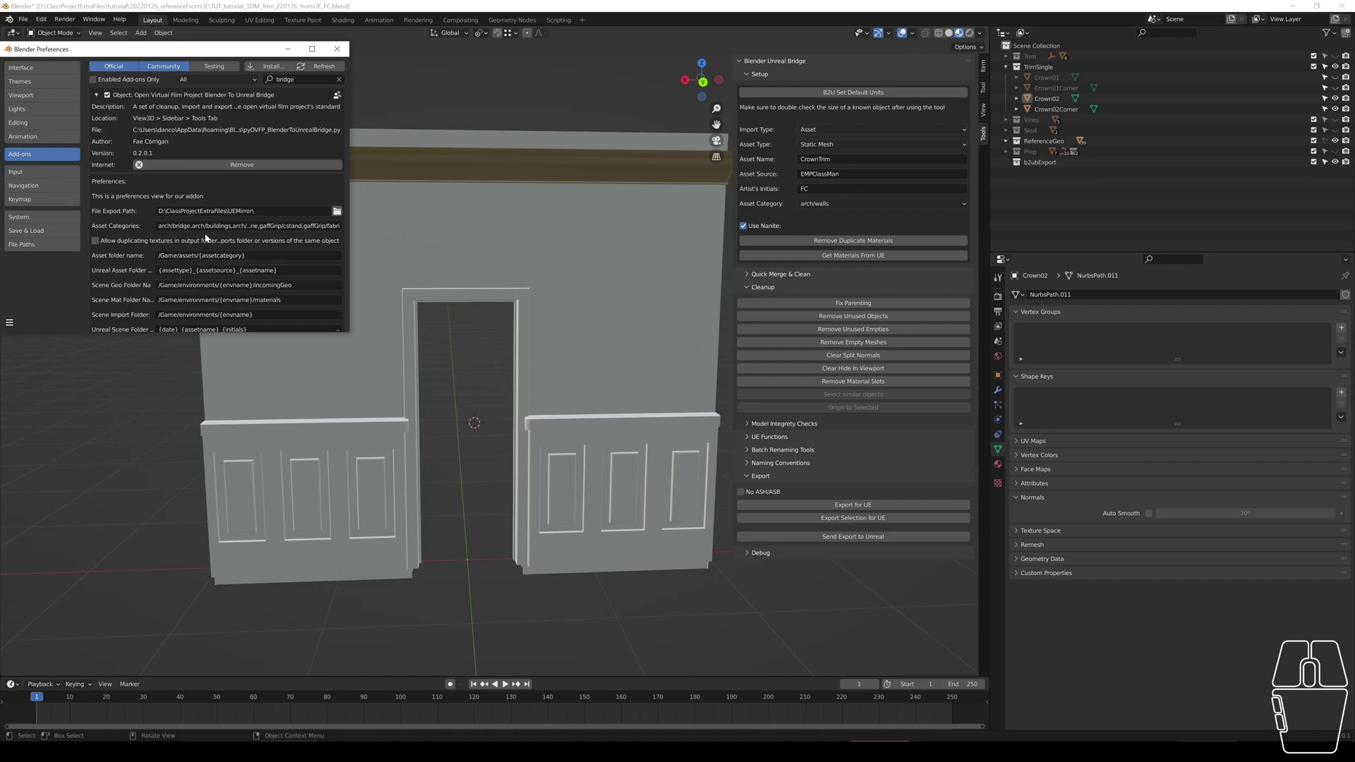
pyautogui.click(225, 232)
pyautogui.click(315, 226)
pyautogui.moveTo(315, 226); pyautogui.dragTo(339, 226)
pyautogui.click(337, 48)
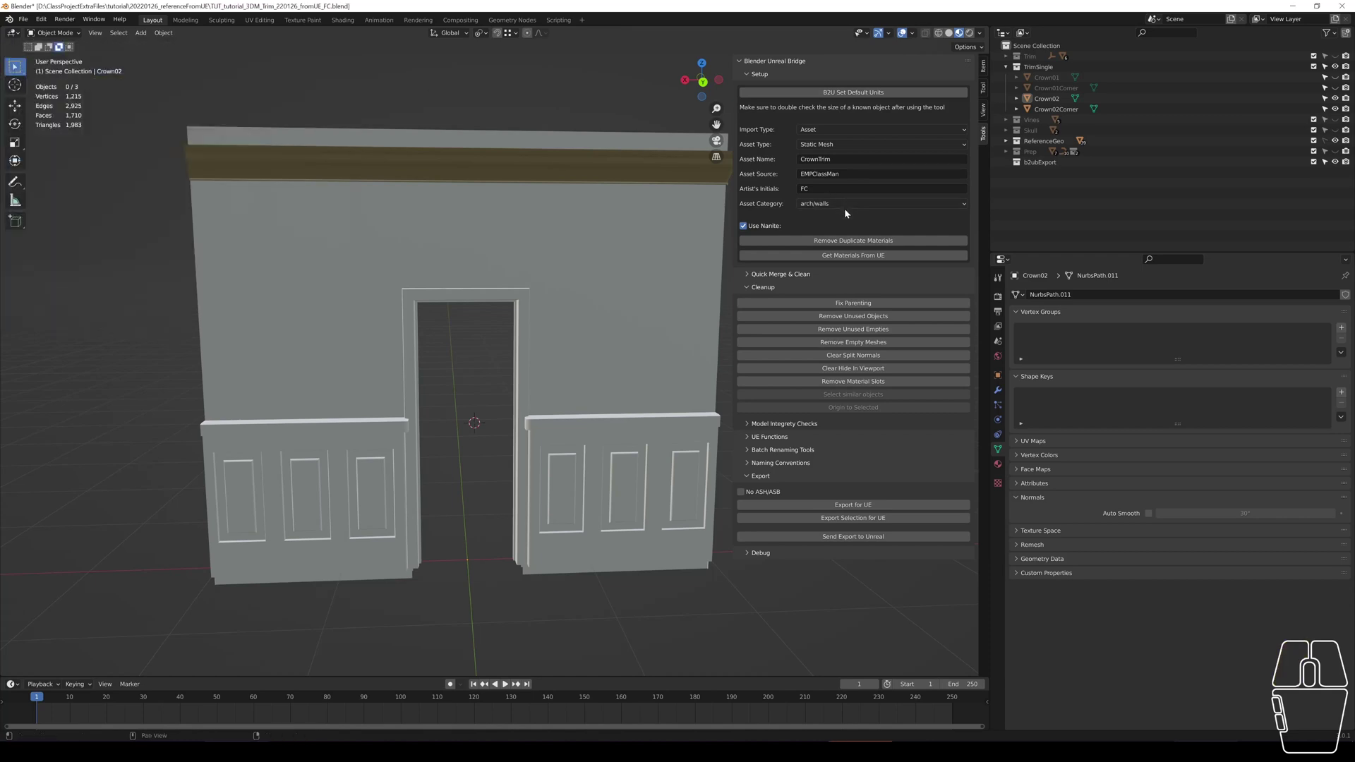
pyautogui.click(844, 205)
# - Inspect the Crown02 trim and its separate corner piece at the end of the wall
pyautogui.hotkey('ctrl', 'z')
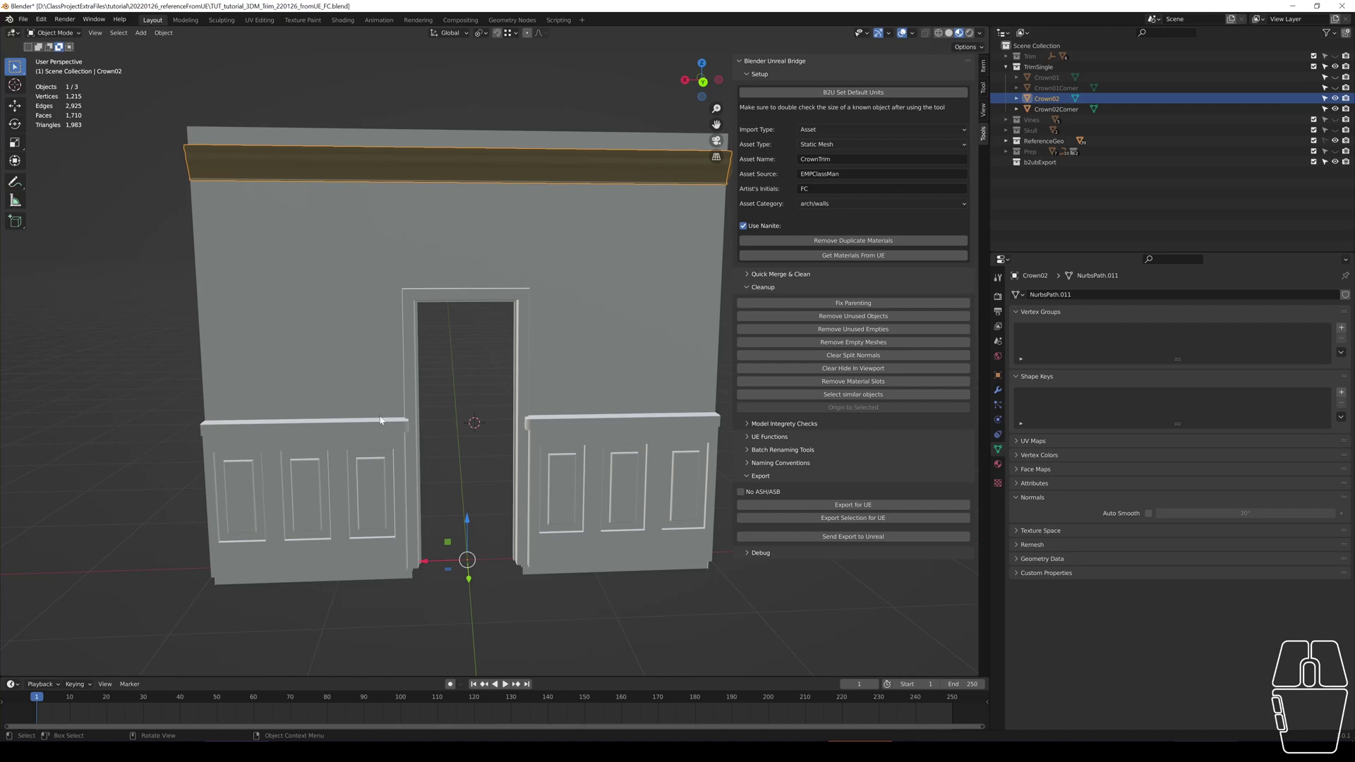
pyautogui.moveTo(380, 420); pyautogui.dragTo(502, 243, button='middle')
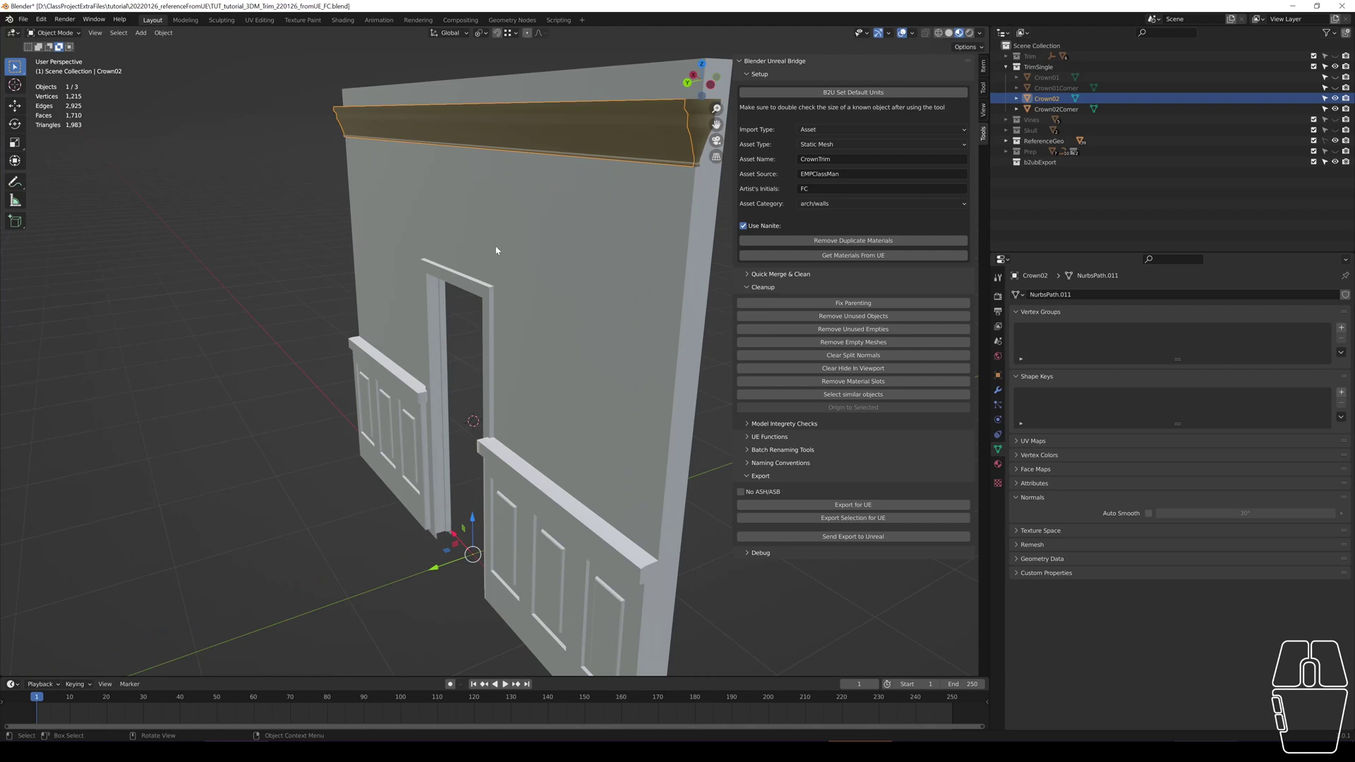
pyautogui.moveTo(496, 250); pyautogui.dragTo(497, 250, button='middle')
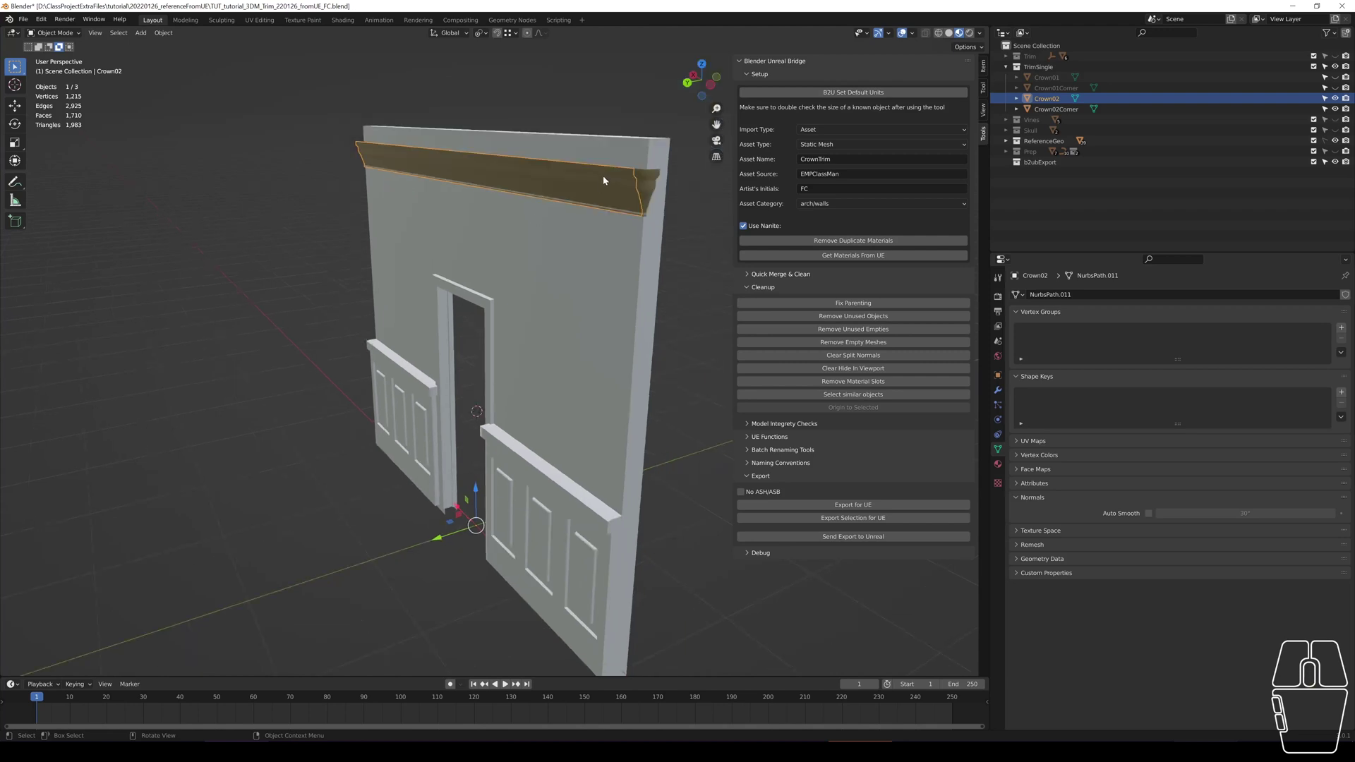
pyautogui.click(644, 185)
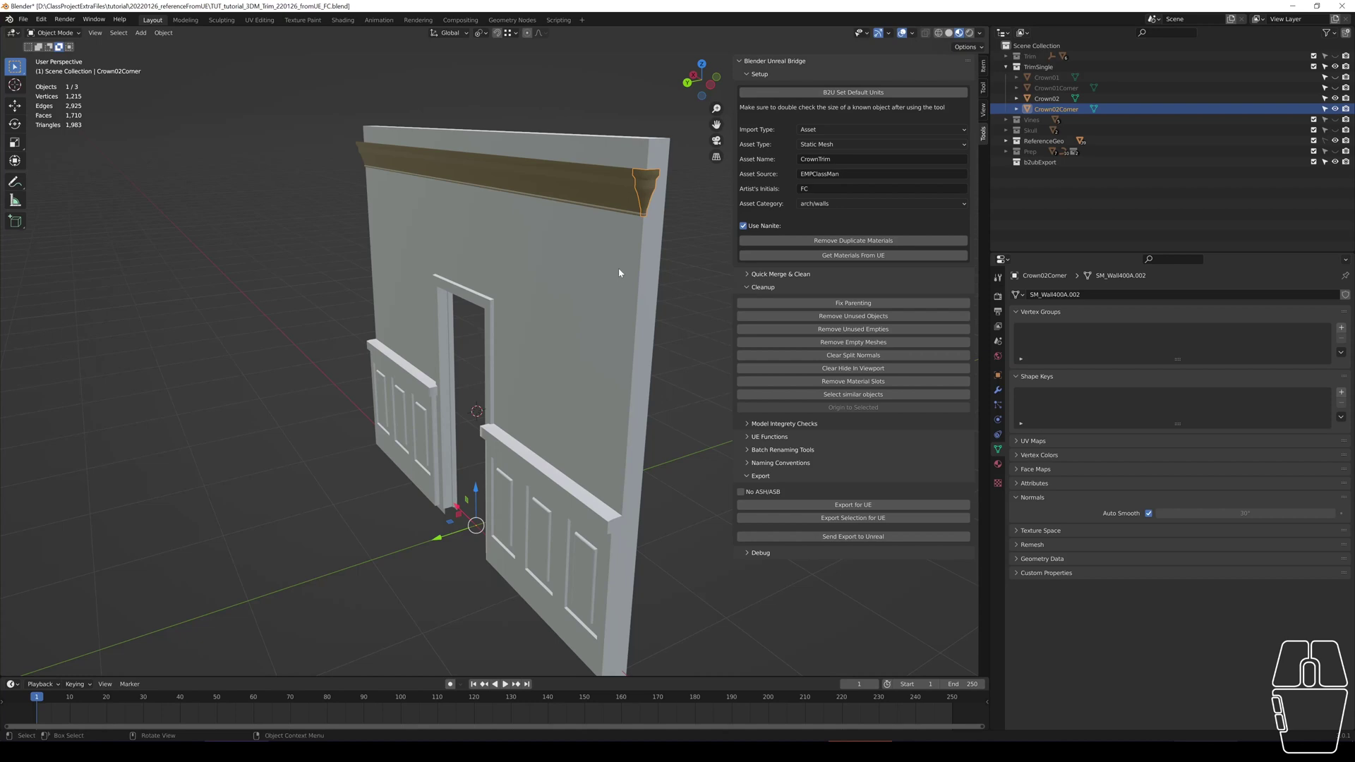
pyautogui.hotkey('alt', 'a')
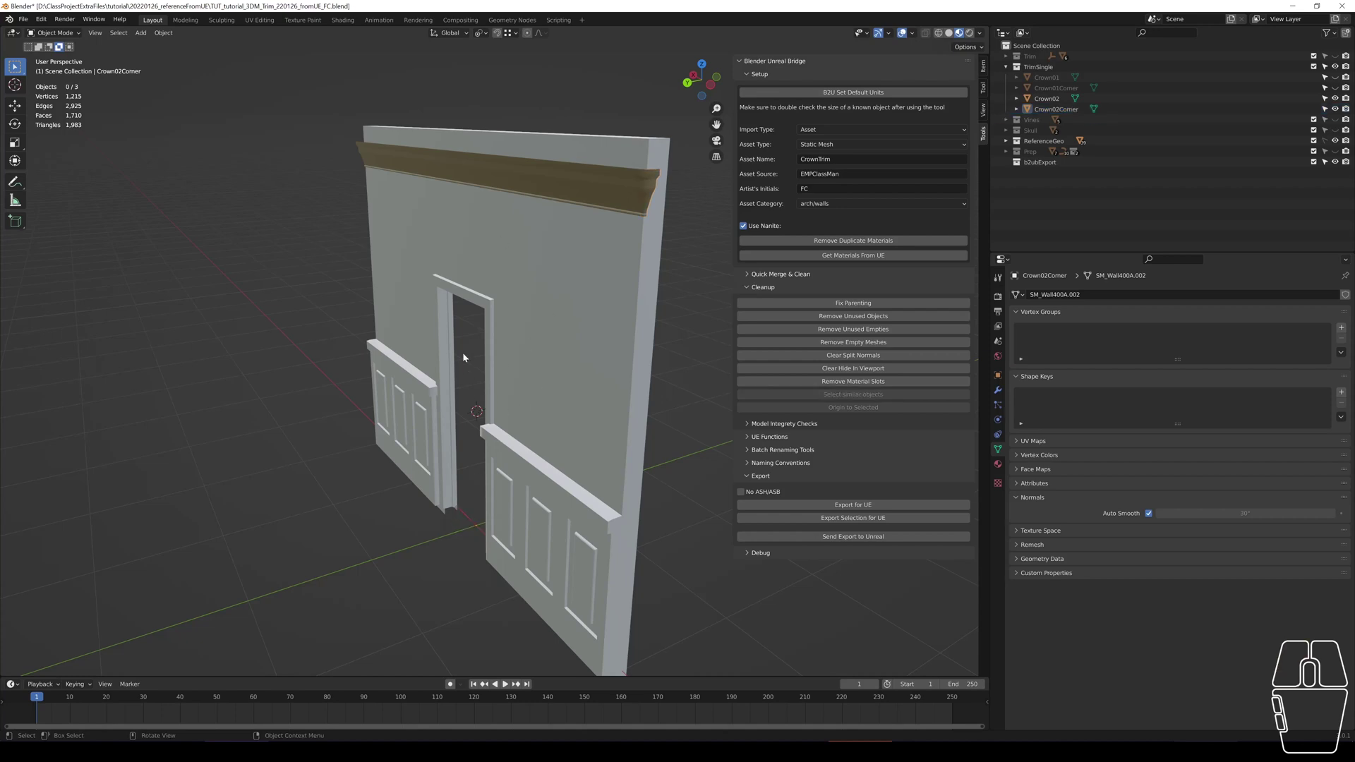
pyautogui.click(626, 187)
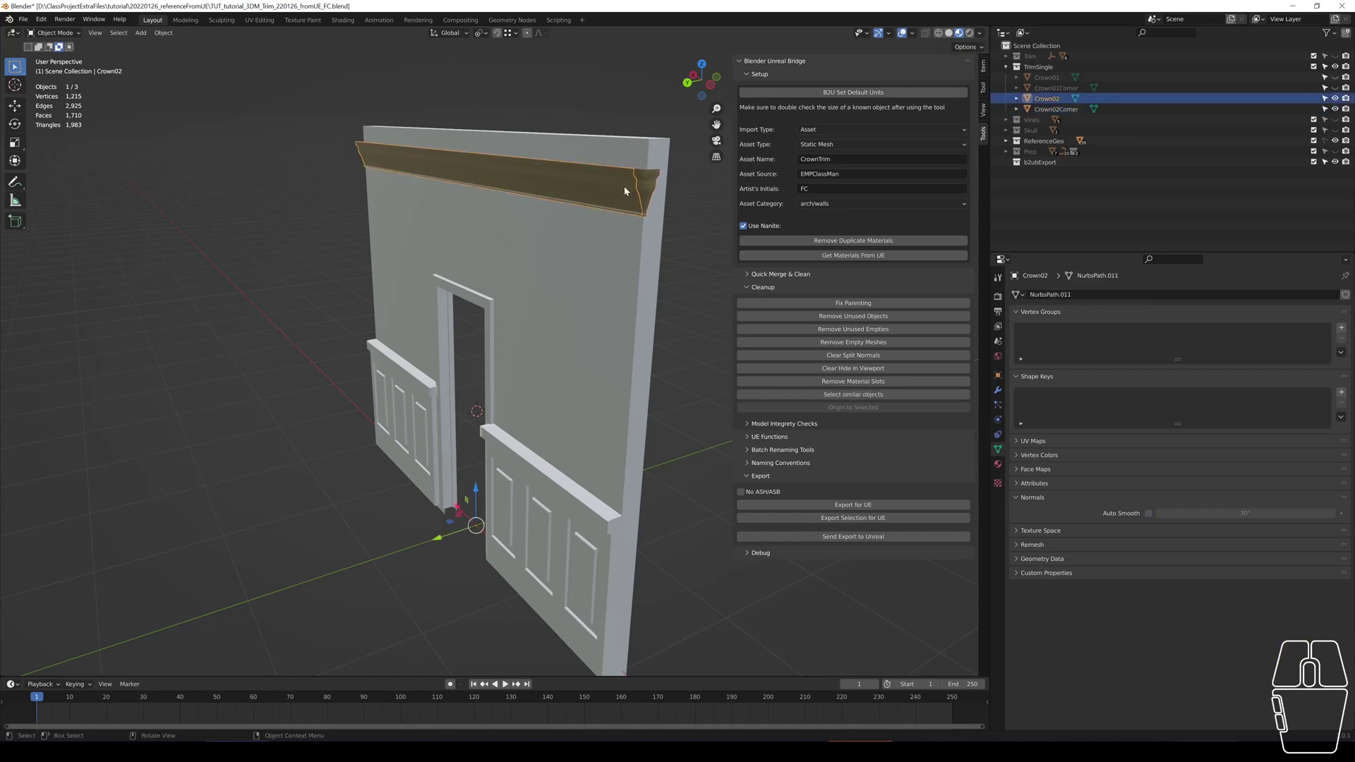
# - Apply all transforms to the Crown02 trim and Crown02Corner together
pyautogui.click(624, 185)
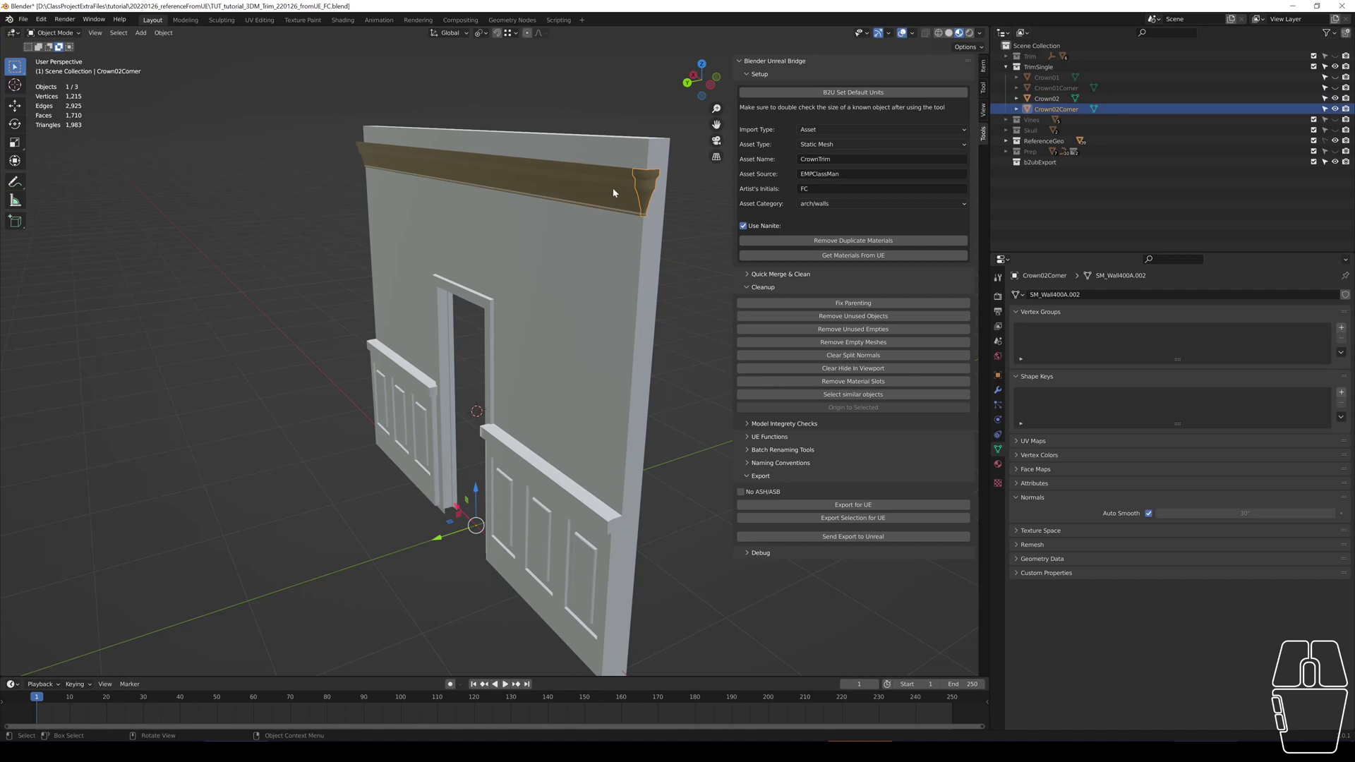
pyautogui.keyDown('shift'); pyautogui.click(613, 192); pyautogui.keyUp('shift')
pyautogui.press('ctrl')
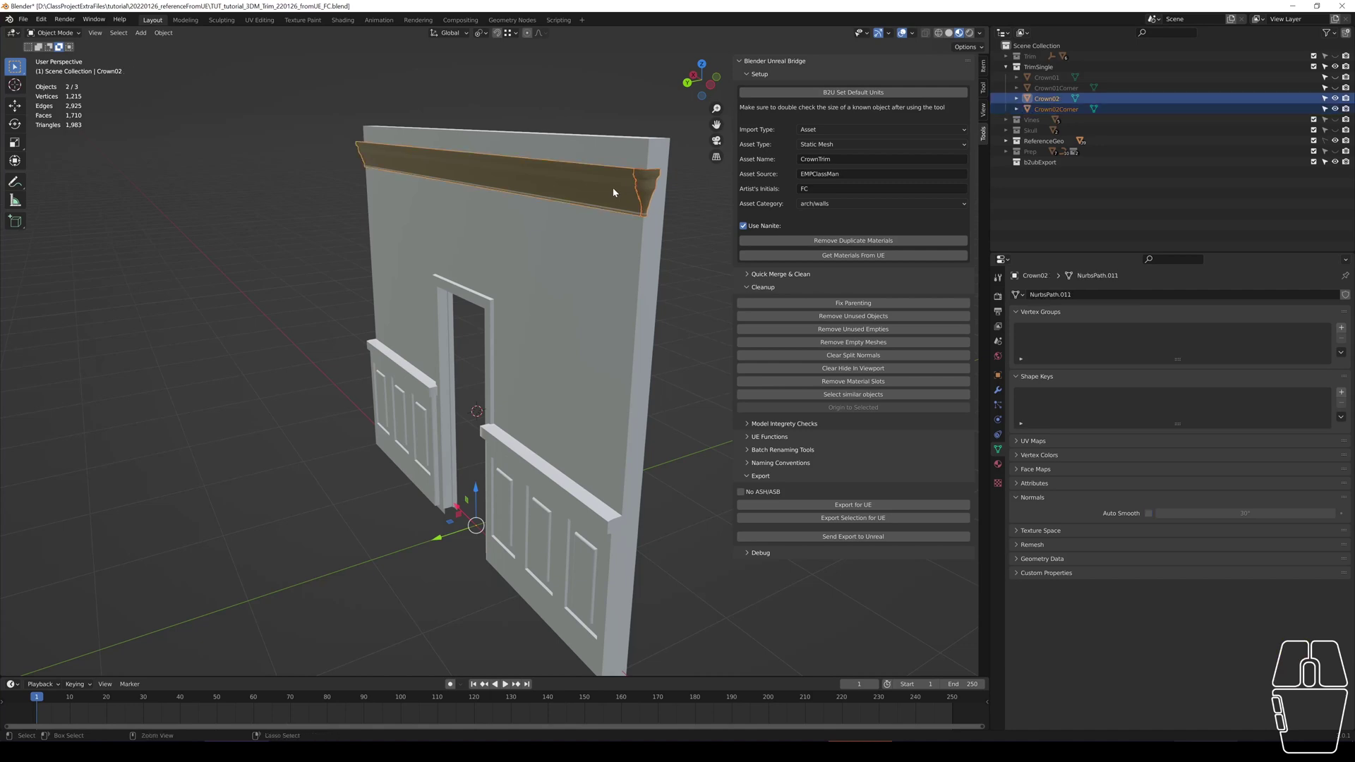
pyautogui.hotkey('ctrl', 'a')
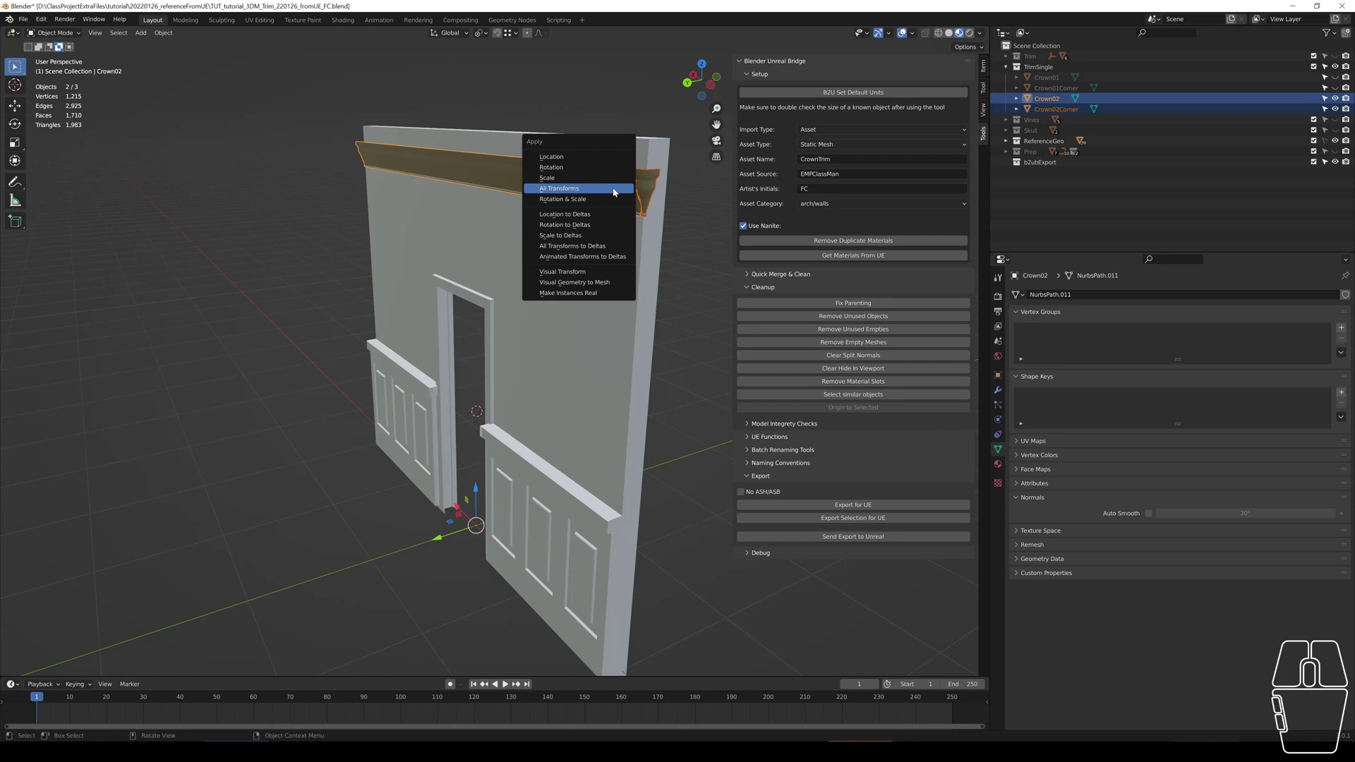
pyautogui.click(613, 192)
pyautogui.moveTo(487, 331); pyautogui.dragTo(496, 336, button='middle')
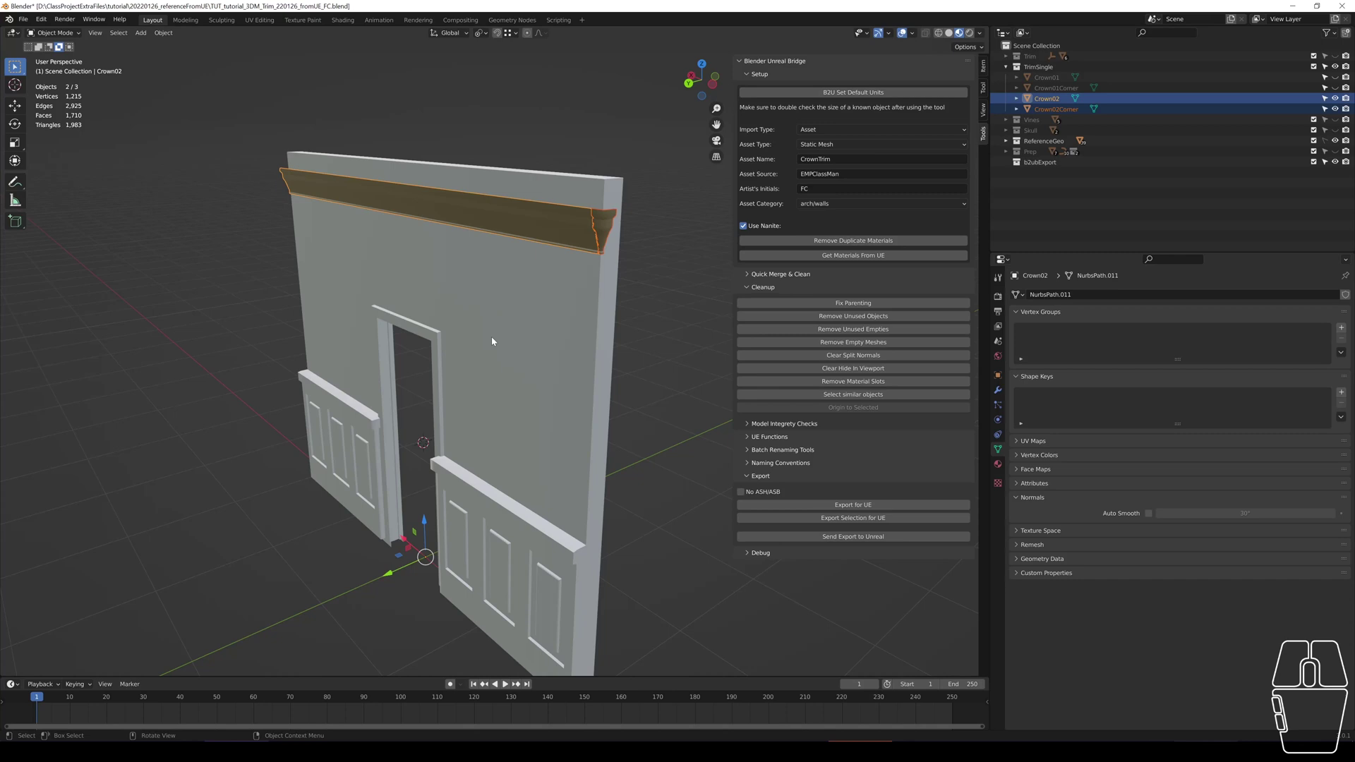
# - Hide Crown02 and Crown02Corner, show the Crown01 pieces instead, and check the Crown01 trim's origin
pyautogui.press('KP_1')
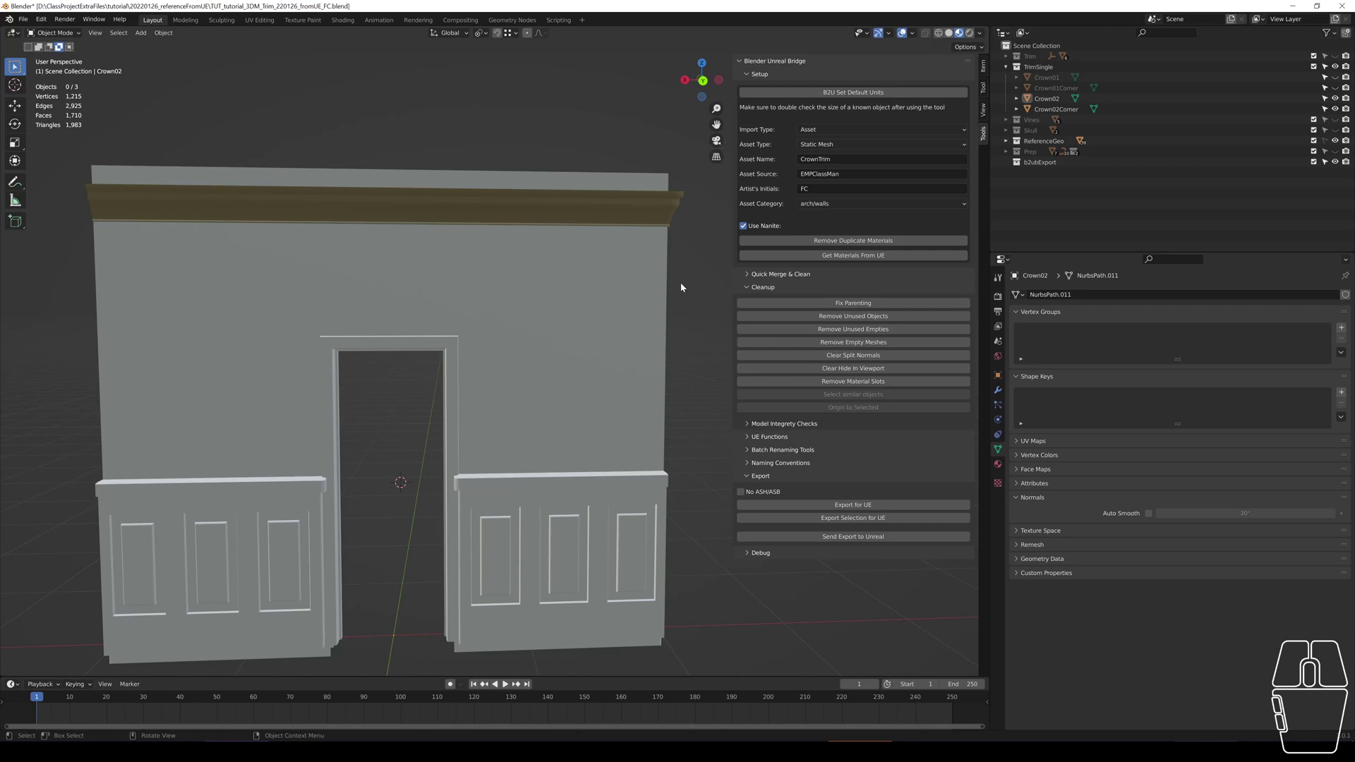
pyautogui.click(679, 227)
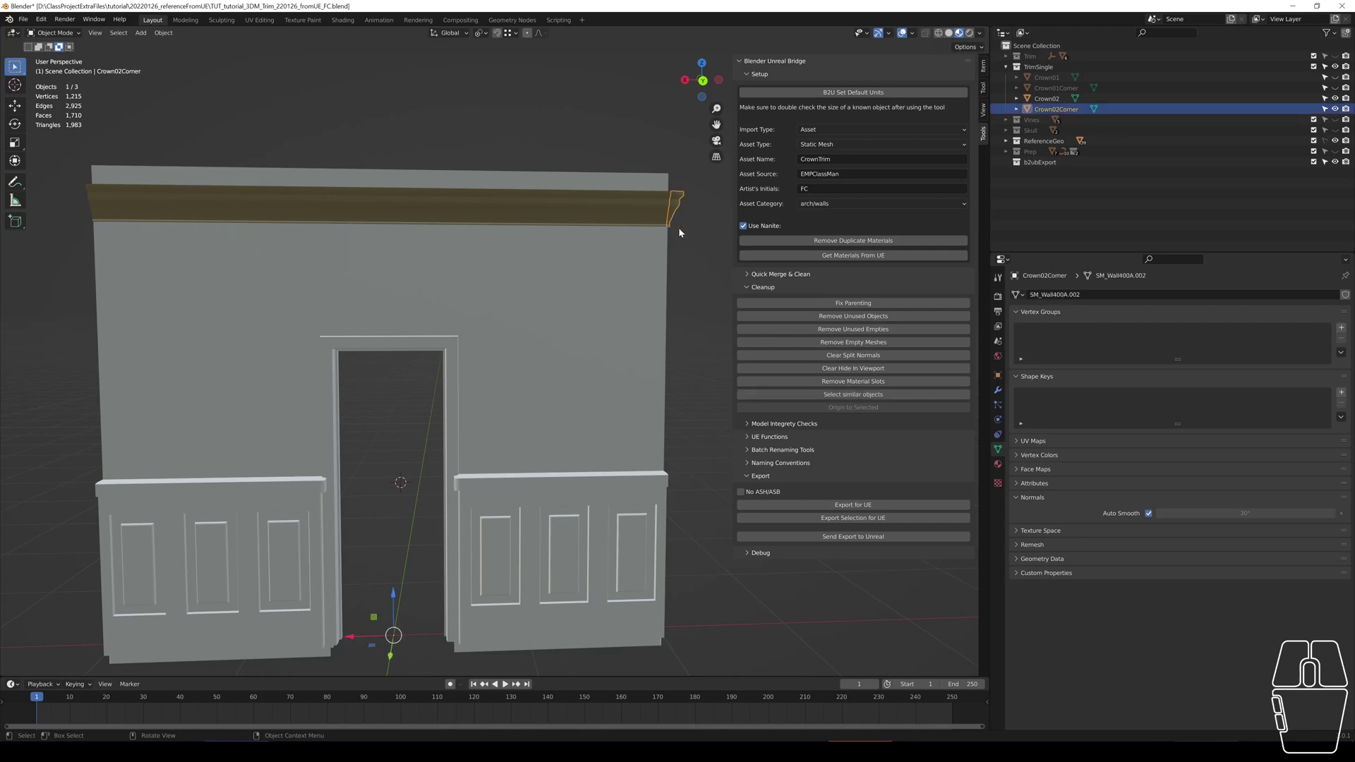
pyautogui.hotkey('alt', 'a')
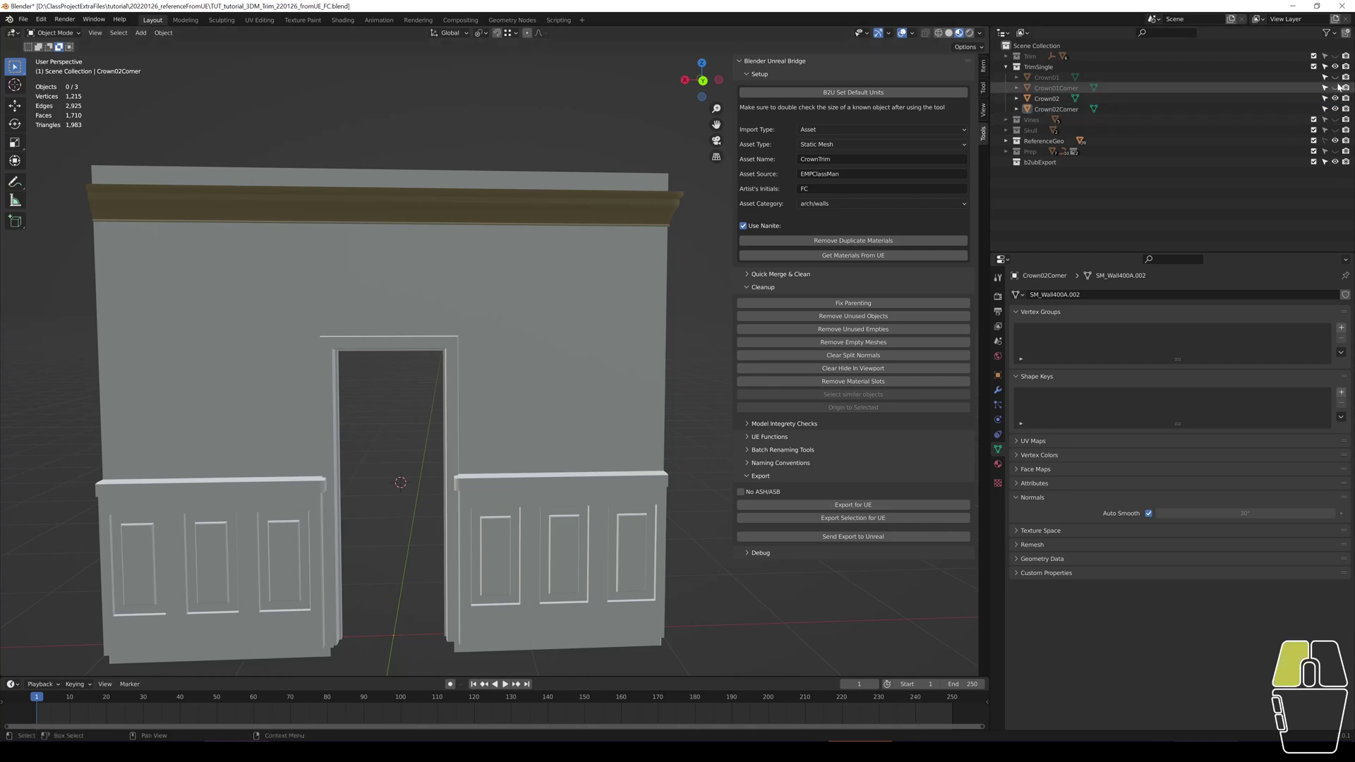
pyautogui.click(1335, 99)
pyautogui.click(1335, 109)
pyautogui.click(672, 202)
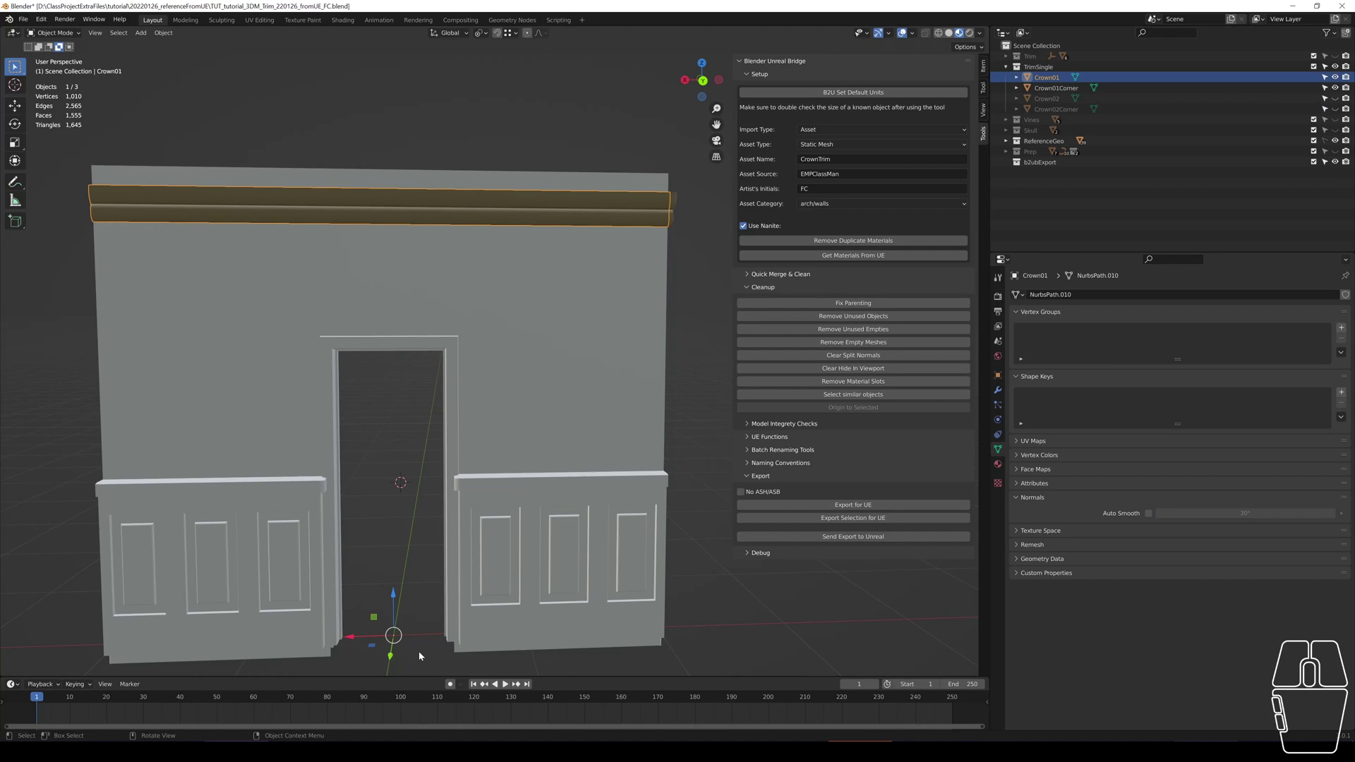
pyautogui.click(404, 587)
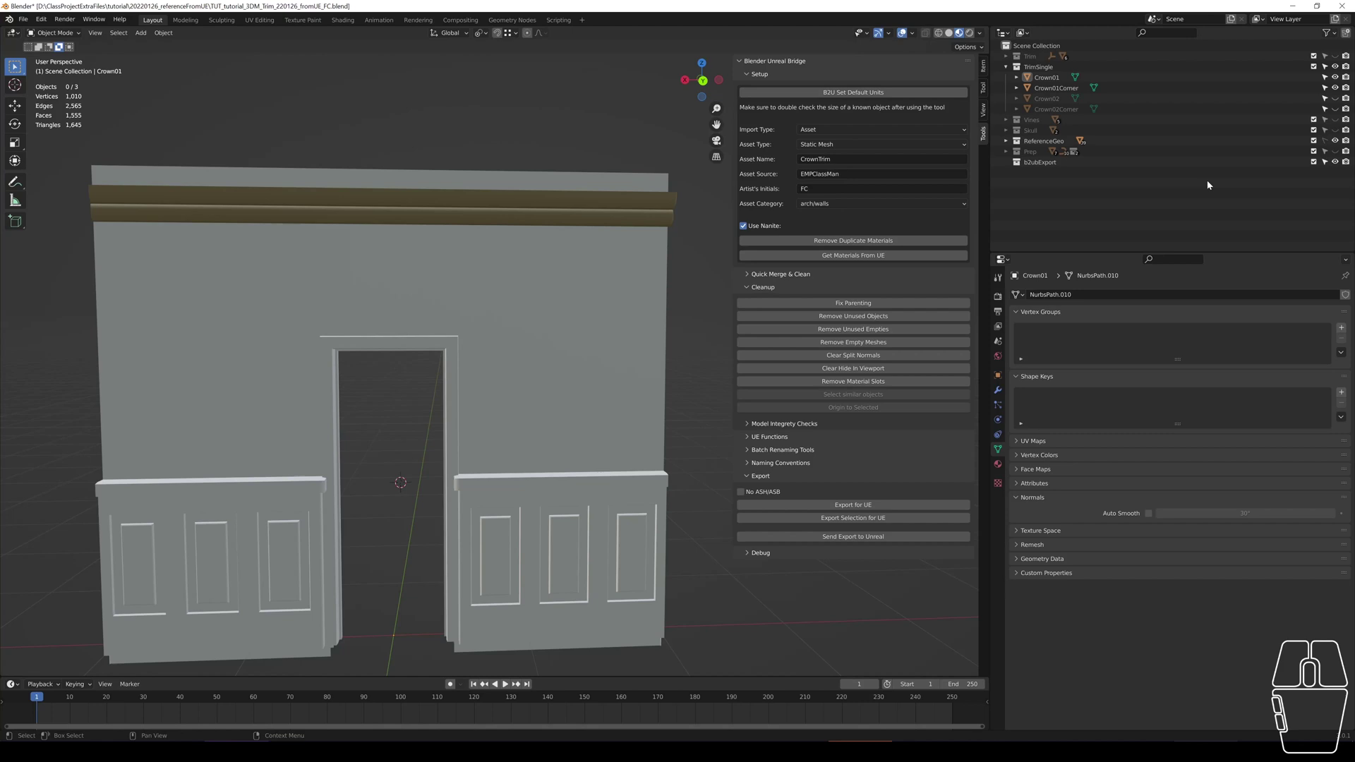
# - Unhide all crown pieces and rename them with the add-on's mesh naming convention
pyautogui.hotkey('alt', 'h')
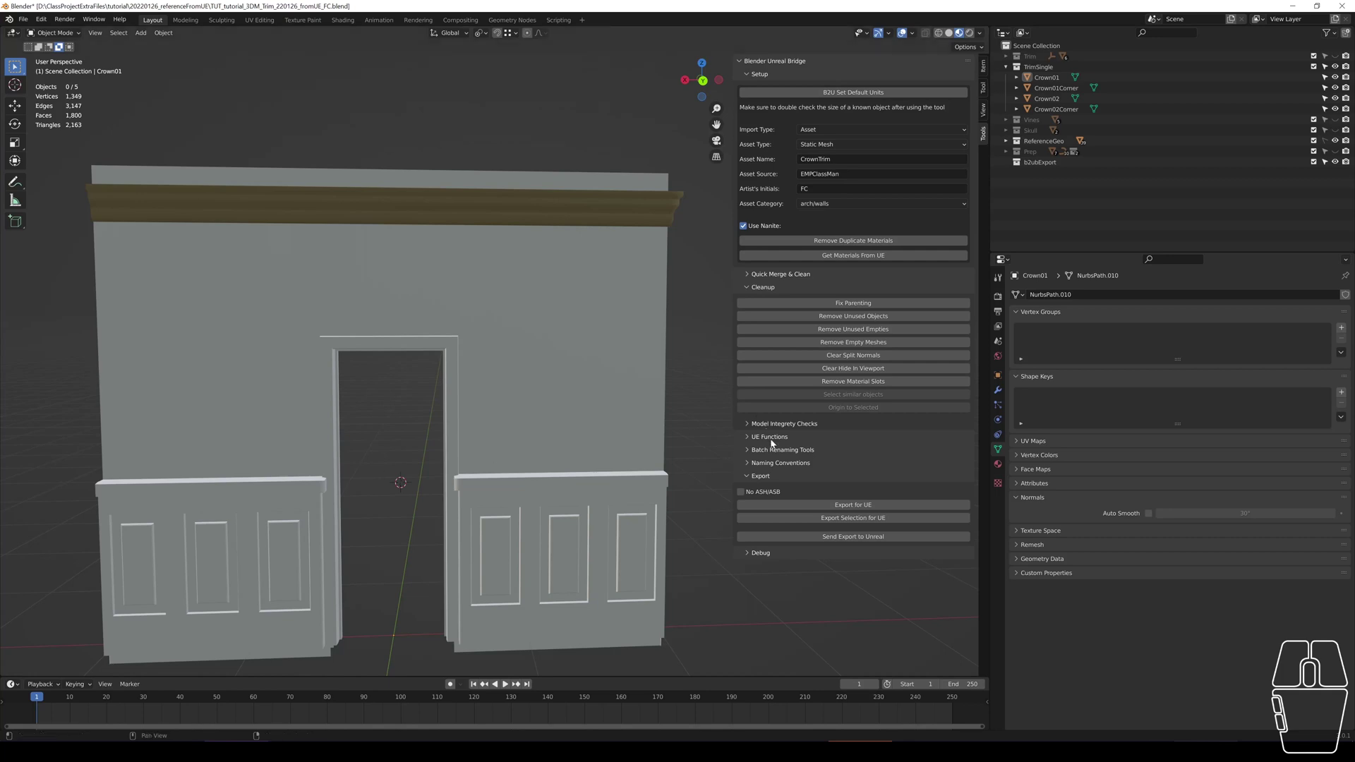
pyautogui.click(780, 462)
pyautogui.click(810, 480)
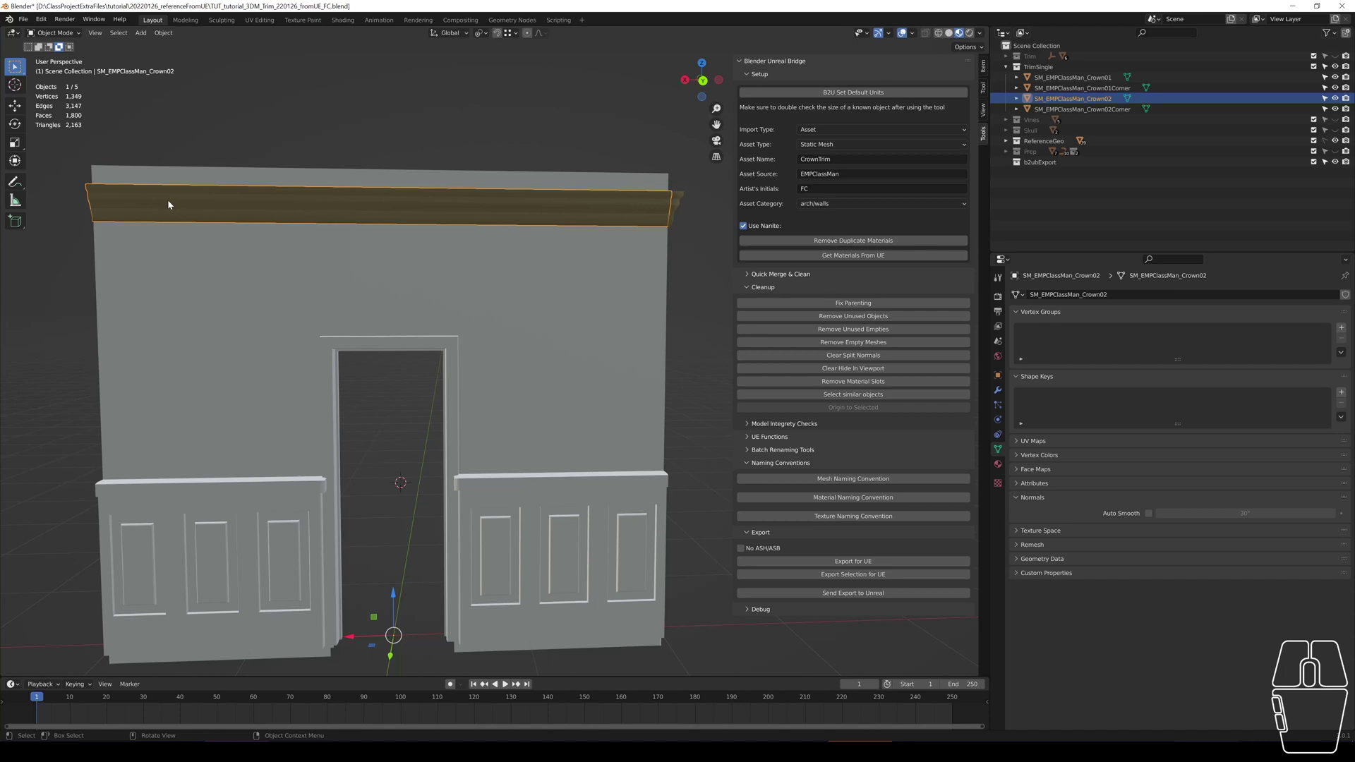
# - Map the UVs of the whole SM_EMPClassMan_Crown02 mesh with Cube Projection
pyautogui.click(259, 20)
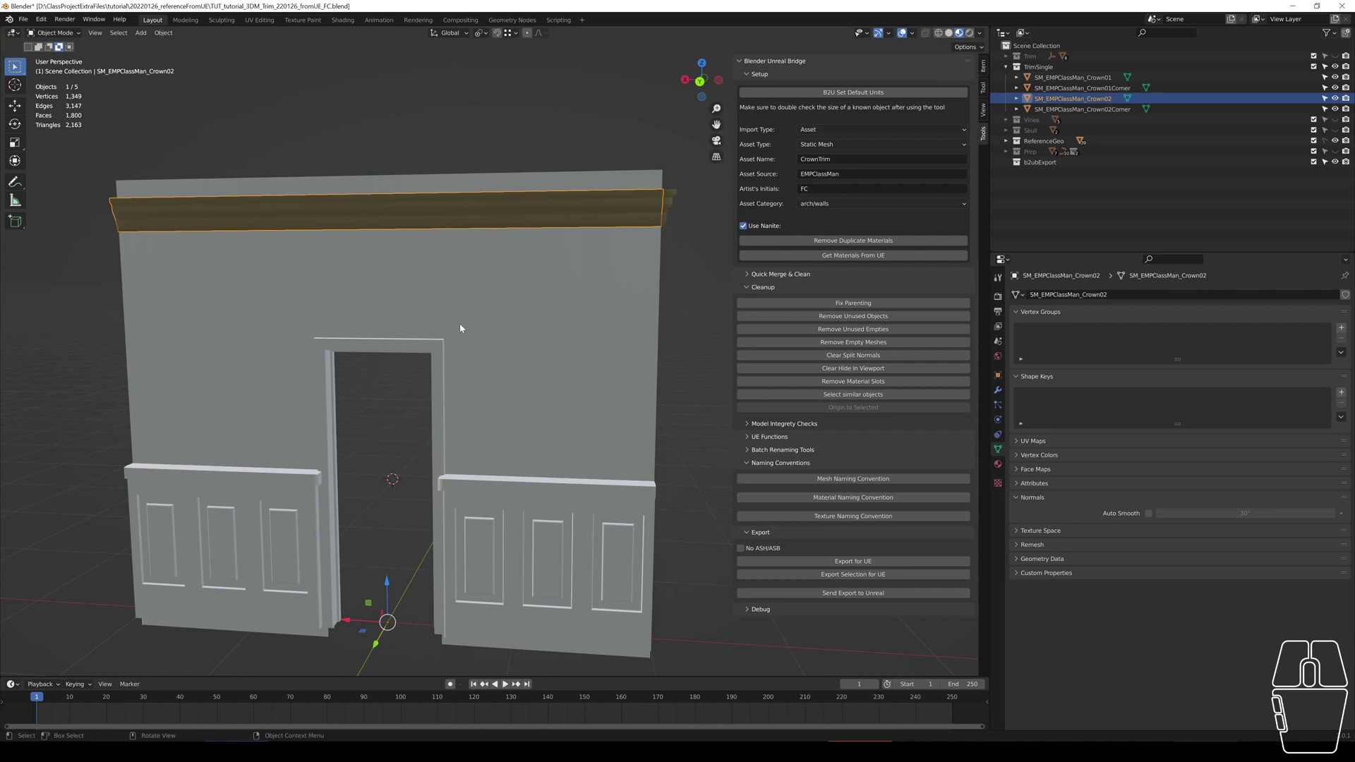
pyautogui.press('Tab')
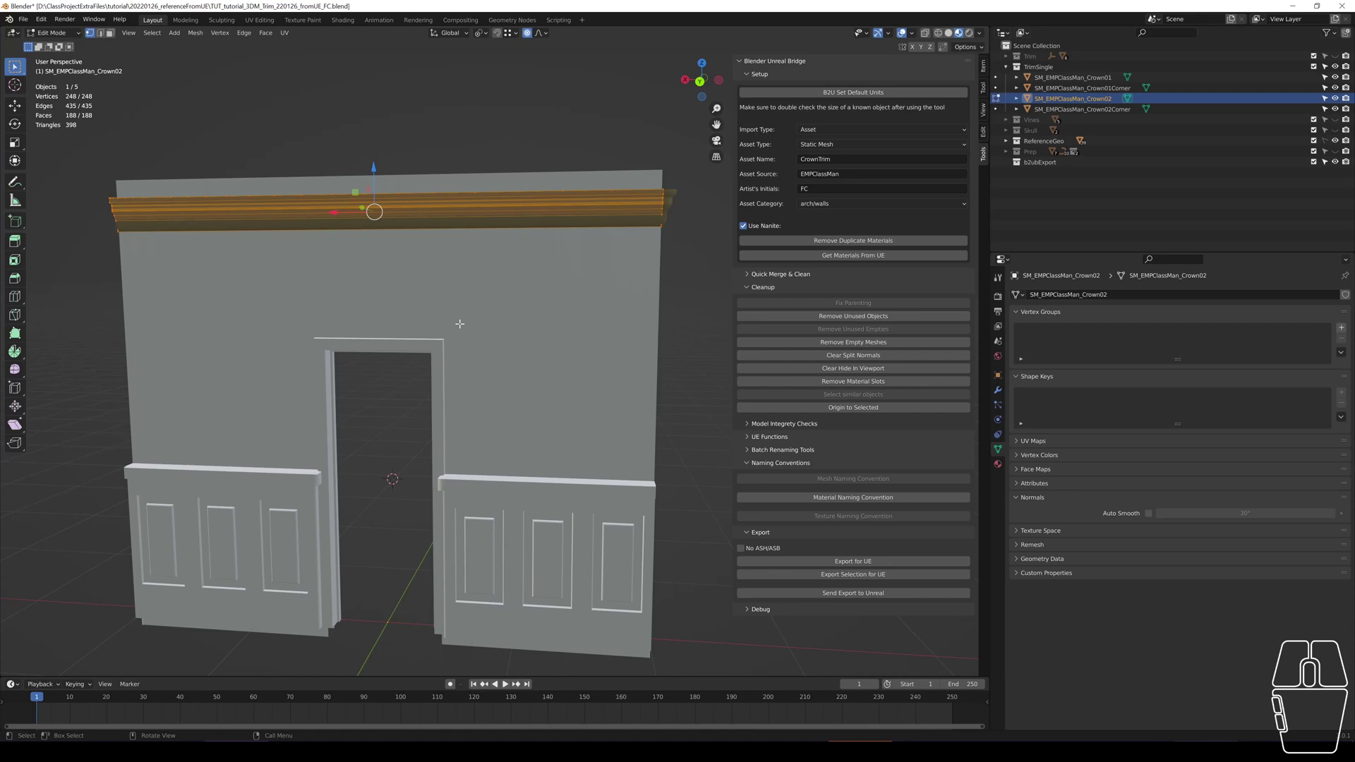
pyautogui.press('u')
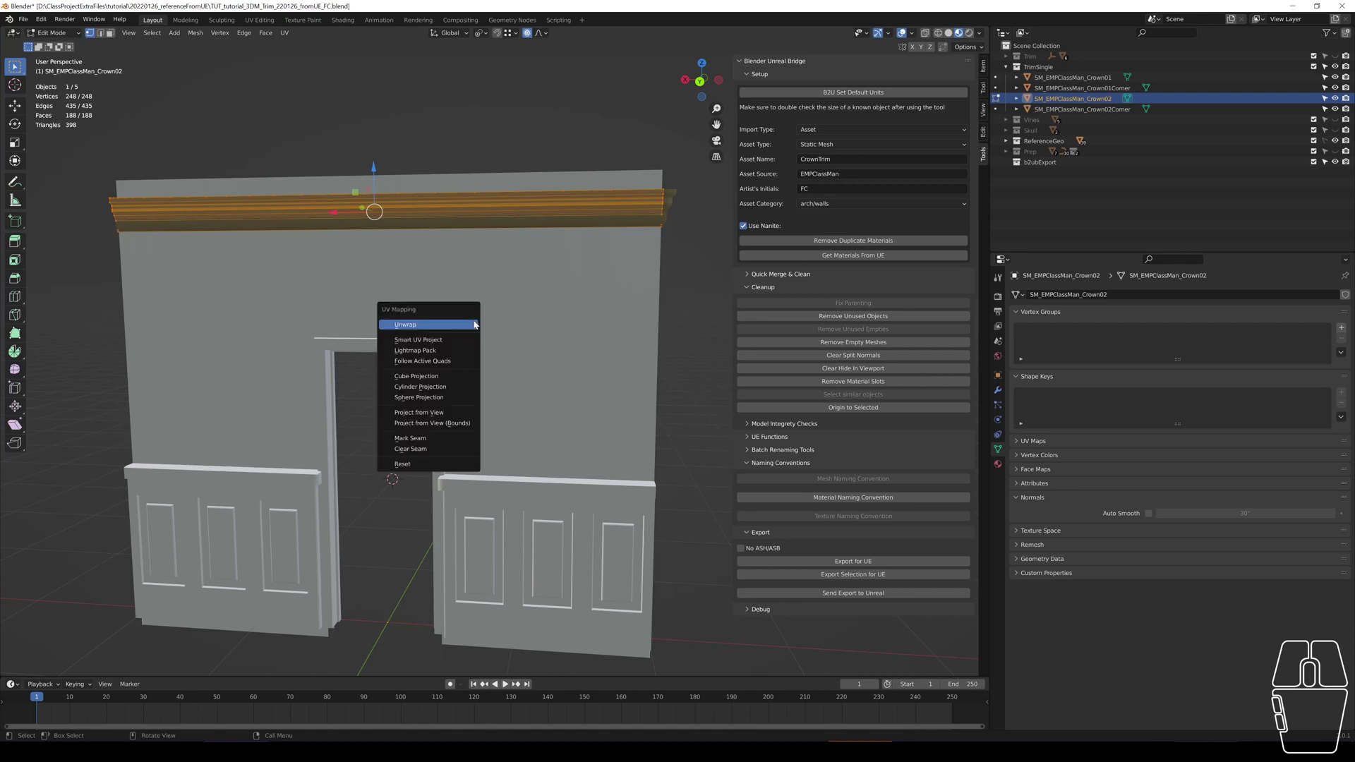
pyautogui.click(437, 376)
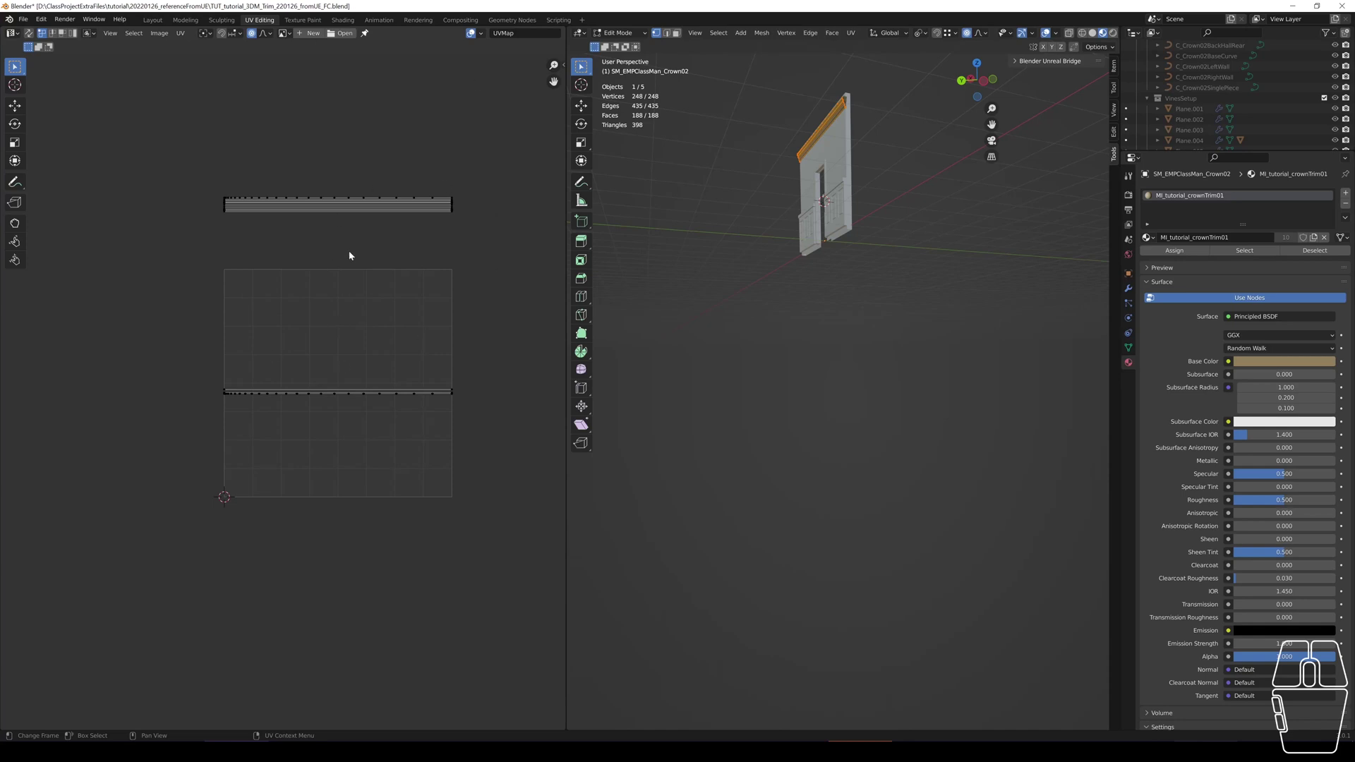
# - Examine the crown mesh's UV islands in the UV editor against the trim in the 3D view
pyautogui.scroll(2, 347, 256)
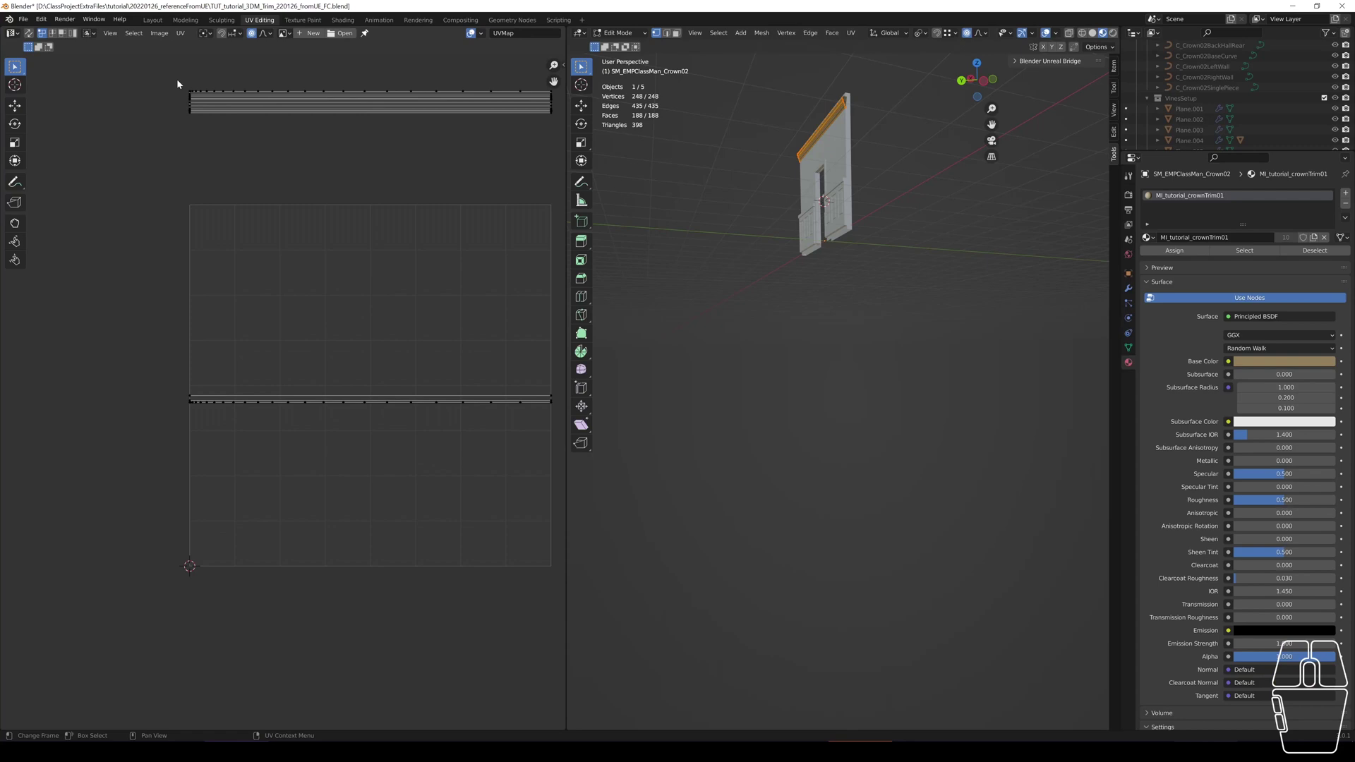
pyautogui.moveTo(167, 78); pyautogui.dragTo(550, 192)
pyautogui.moveTo(868, 211); pyautogui.dragTo(812, 443, button='middle')
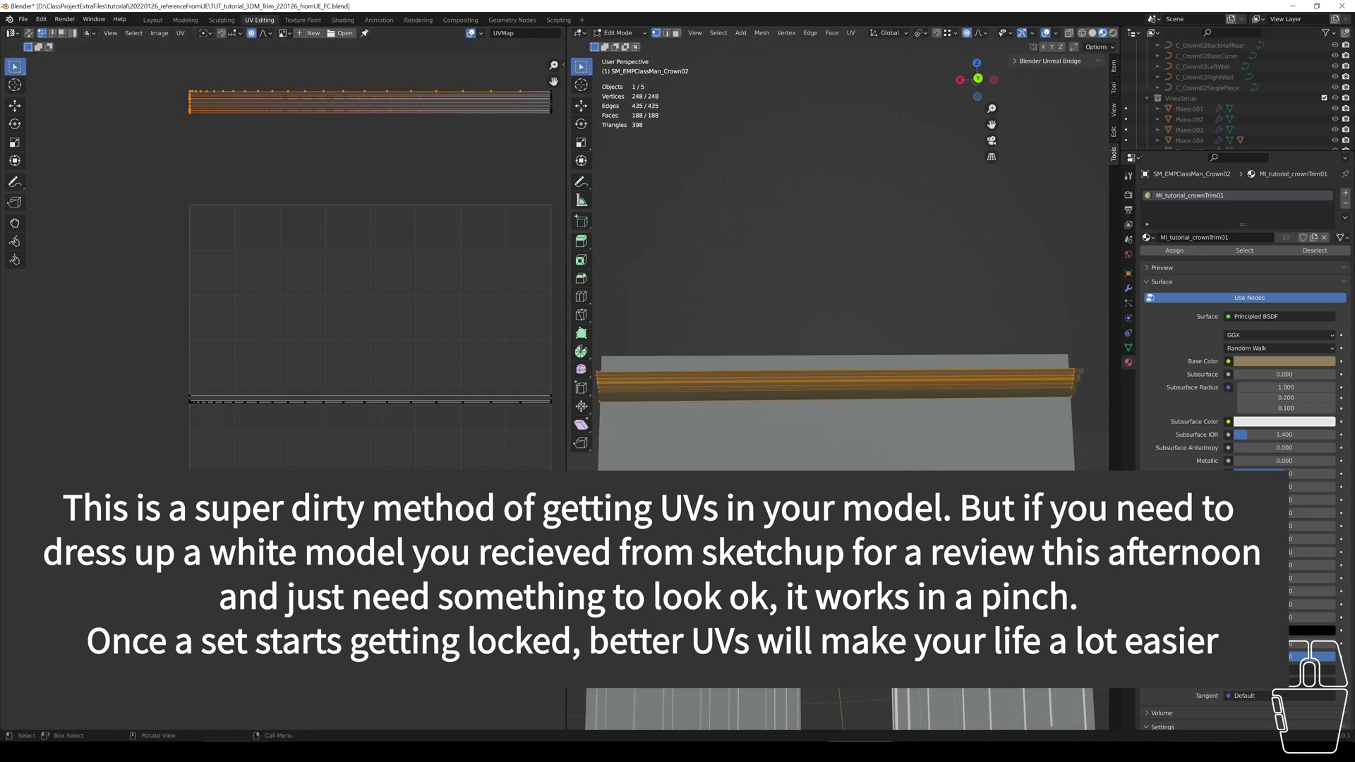
pyautogui.click(362, 400)
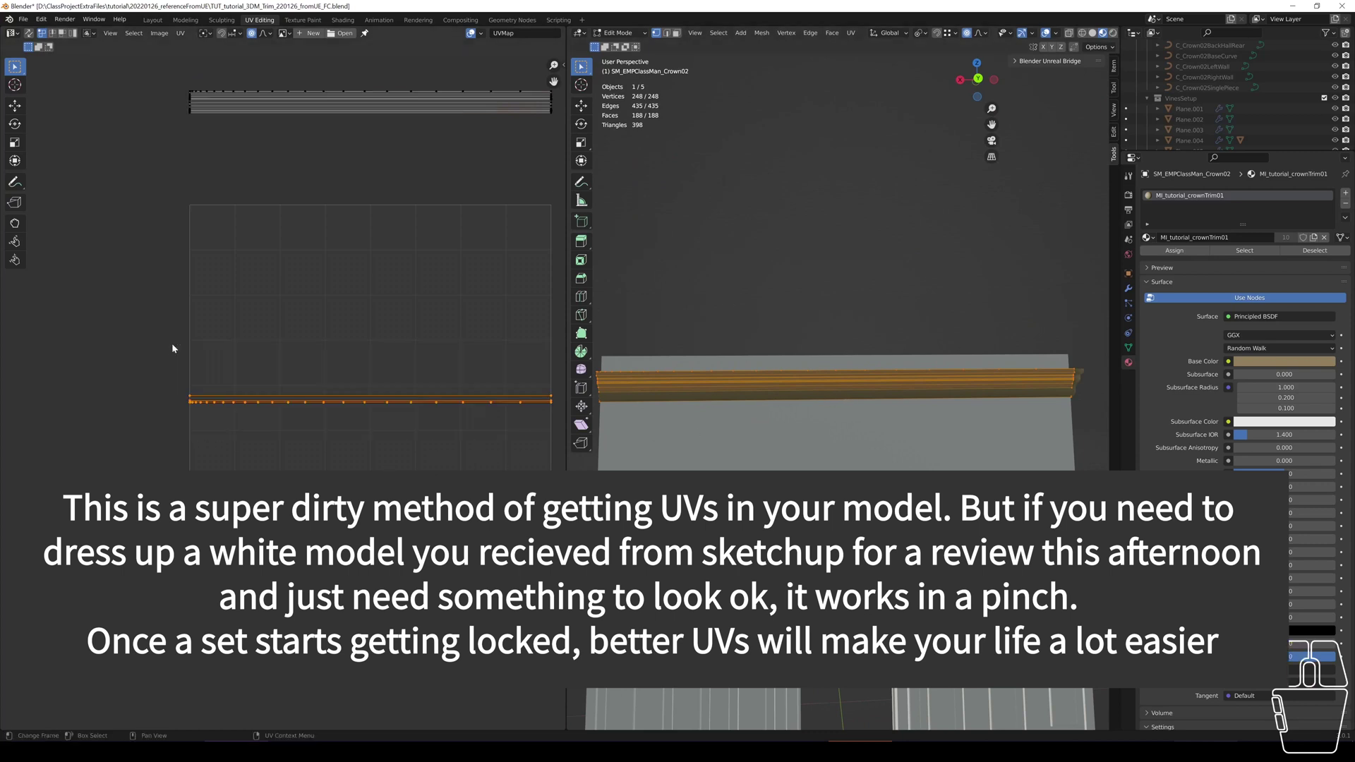
pyautogui.moveTo(849, 395); pyautogui.dragTo(810, 358, button='middle')
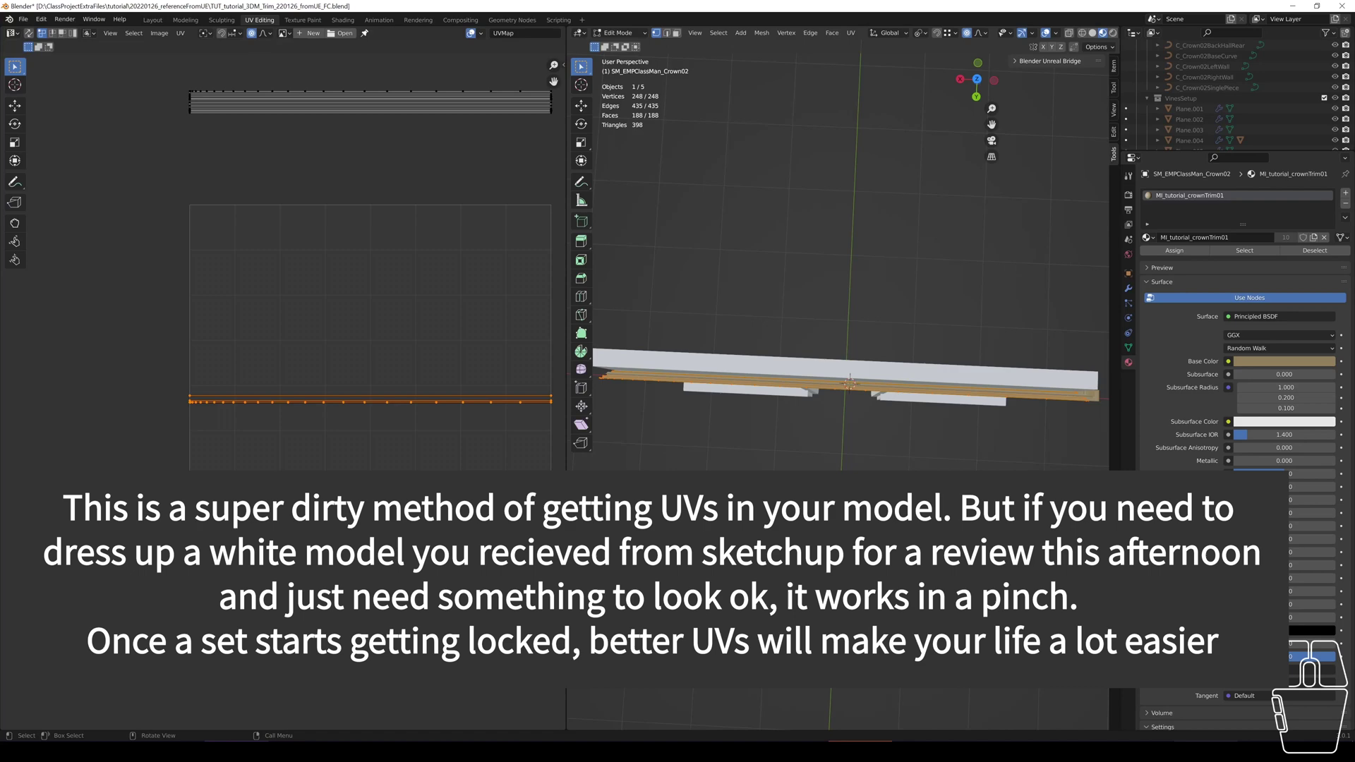
pyautogui.hotkey('ctrl', 'p')
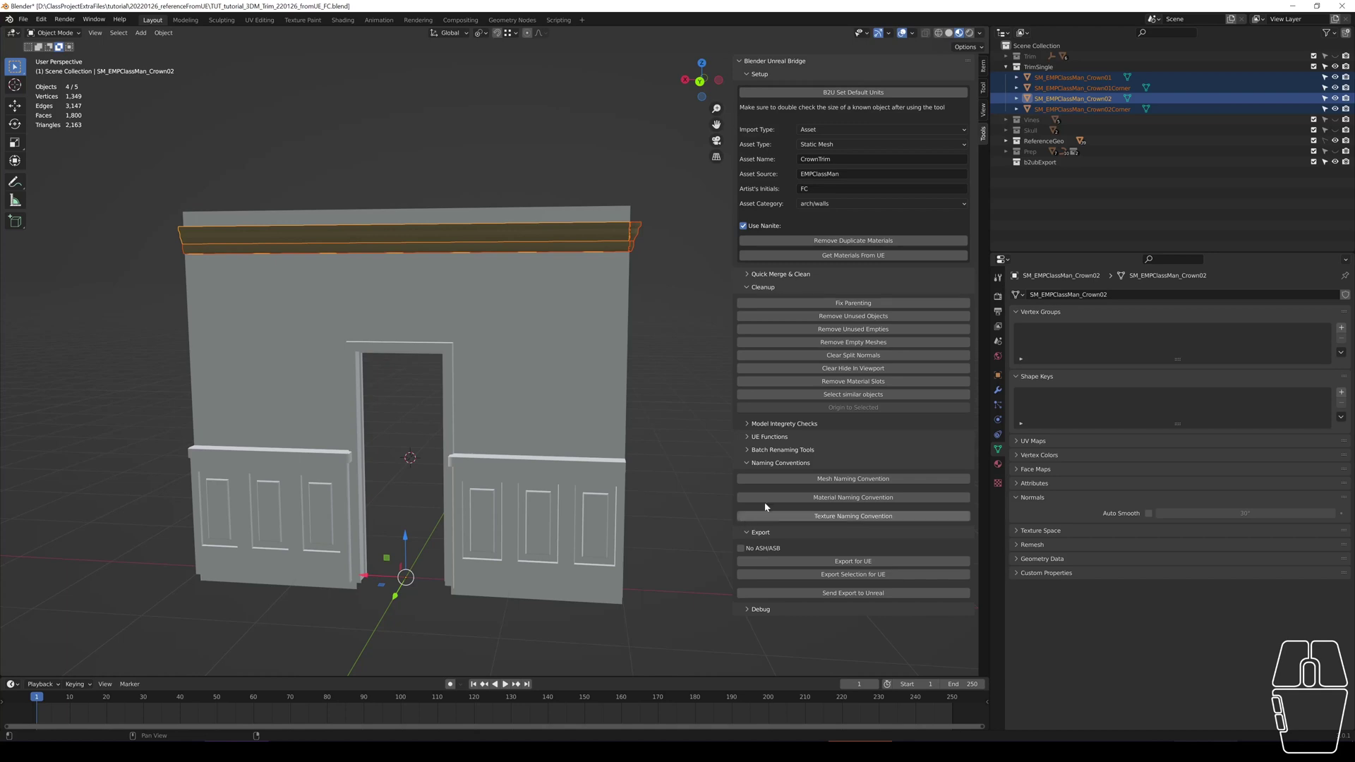
# - Export the four selected crown meshes for UE with No ASH/ASB enabled, and send the export to Unreal
pyautogui.click(762, 463)
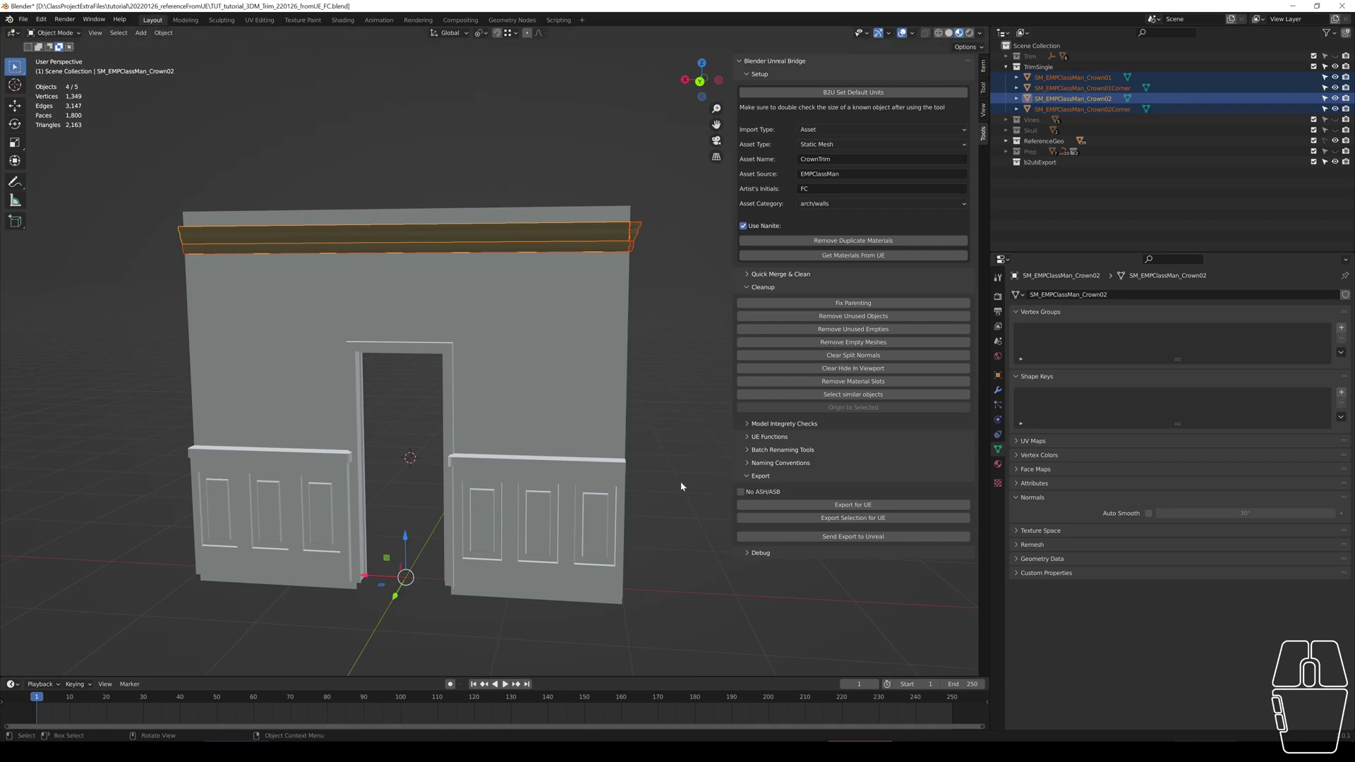
pyautogui.click(741, 492)
pyautogui.click(811, 518)
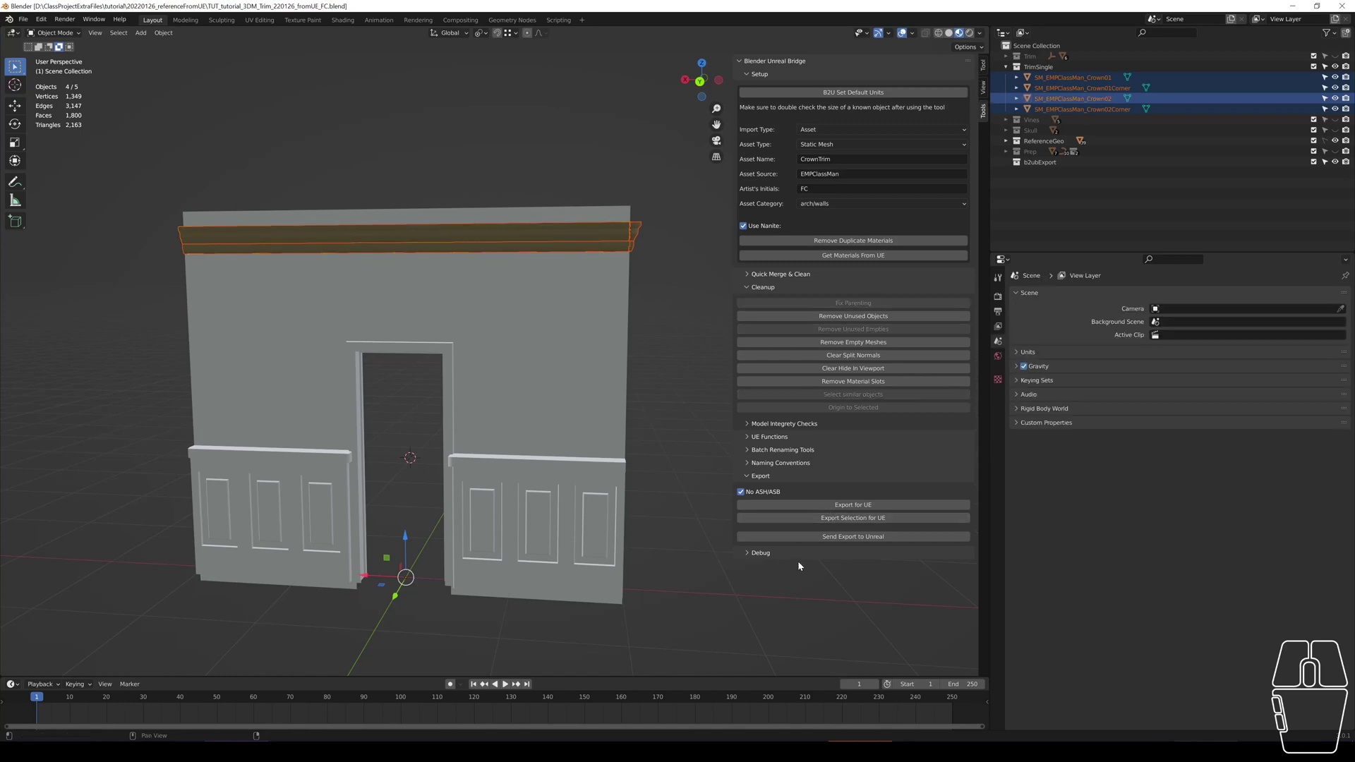
pyautogui.click(828, 538)
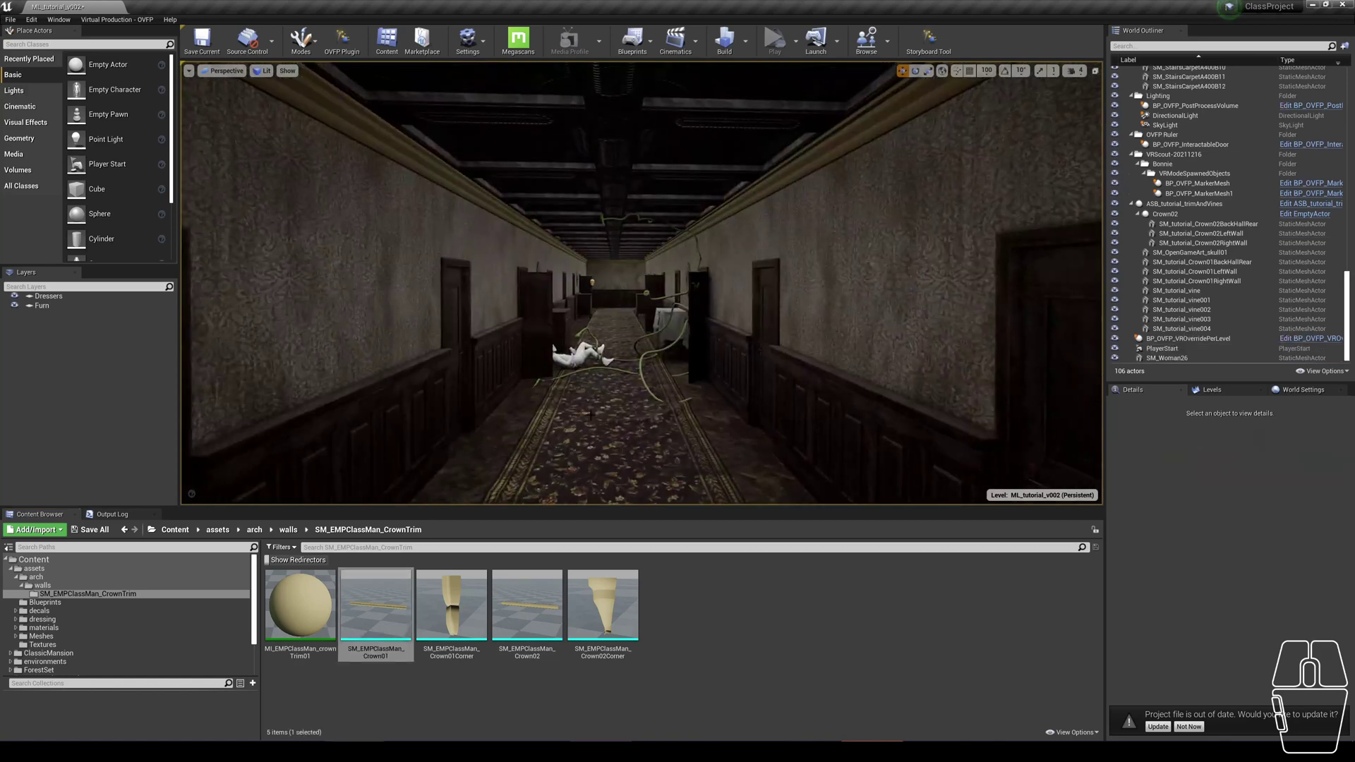
# - Place SM_EMPClassMan_Crown02 in the hallway and move it to the SL_tutorial_kitBash_v002 level
pyautogui.moveTo(527, 607); pyautogui.dragTo(626, 424)
pyautogui.moveTo(593, 373); pyautogui.dragTo(591, 371, button='right')
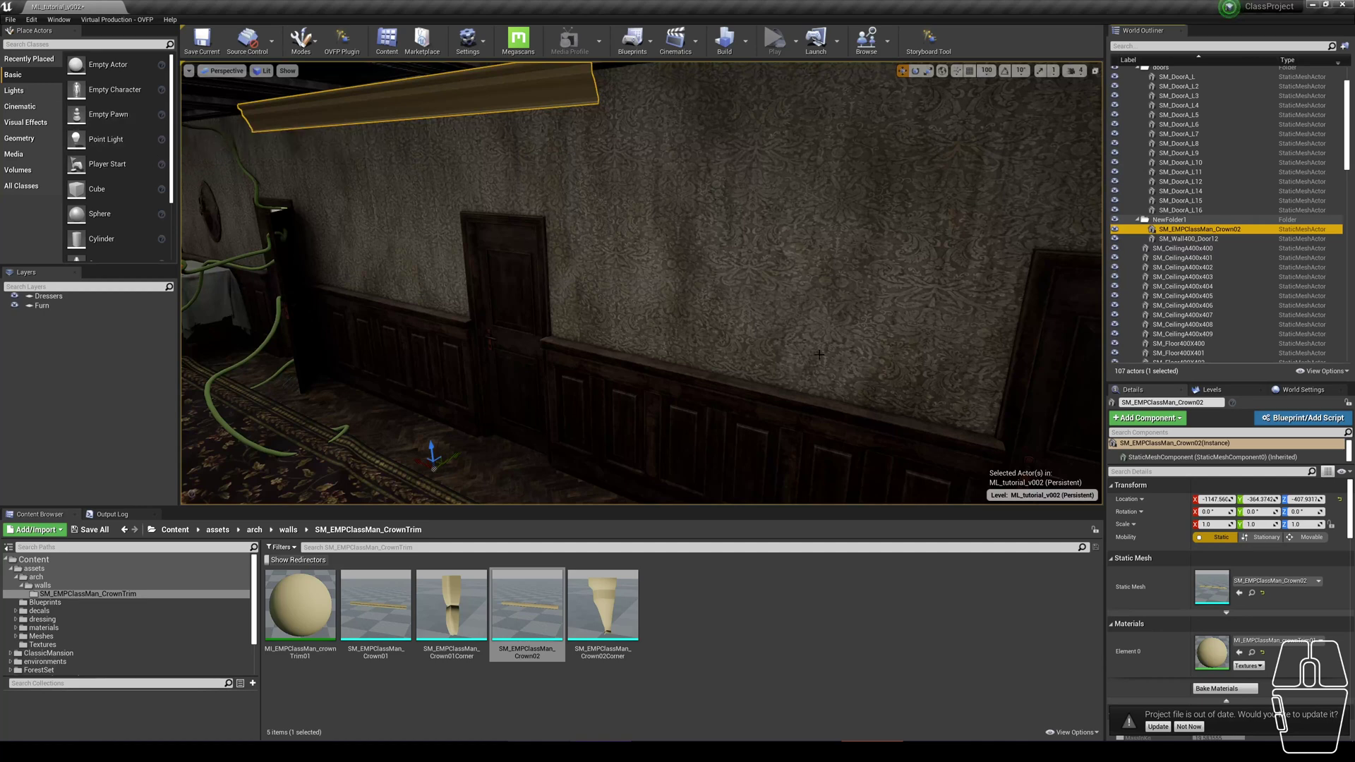
pyautogui.hotkey('shift', 'm')
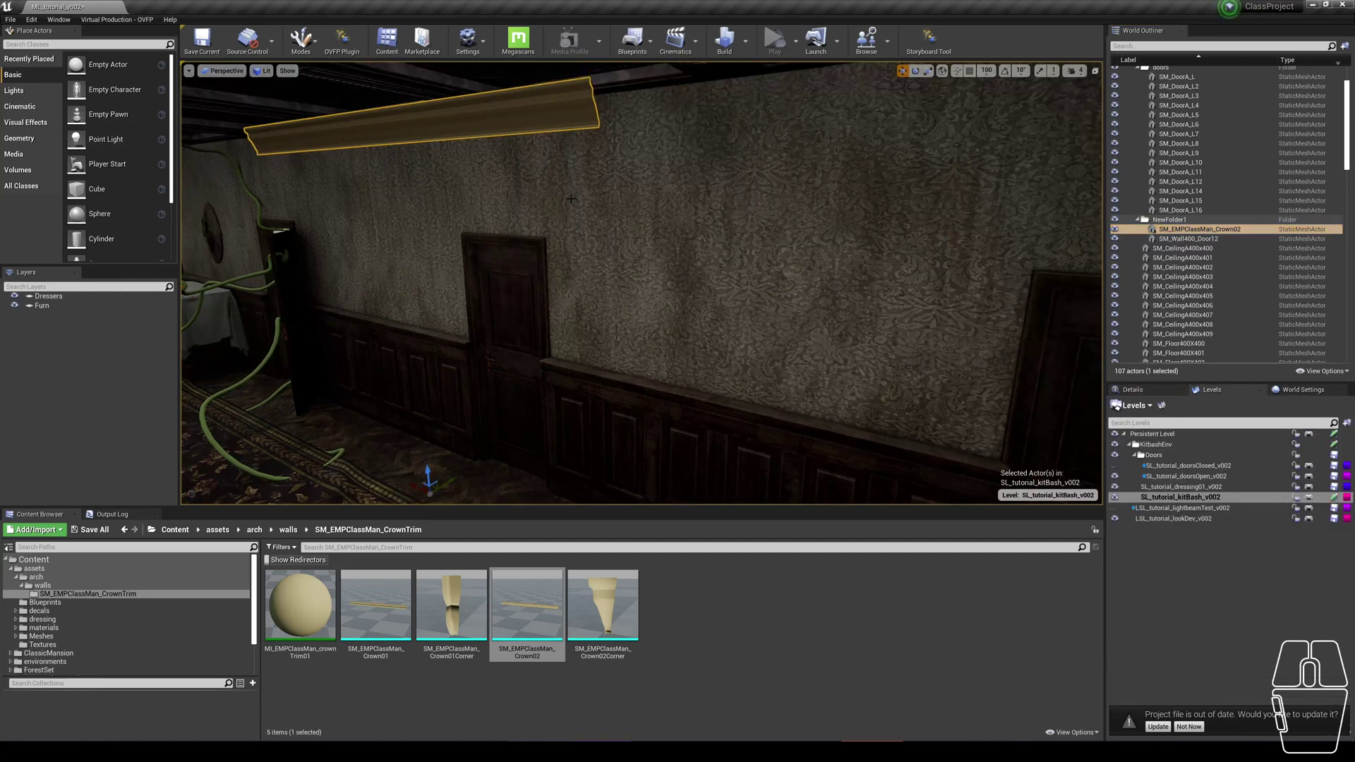
pyautogui.click(571, 199)
pyautogui.click(423, 117)
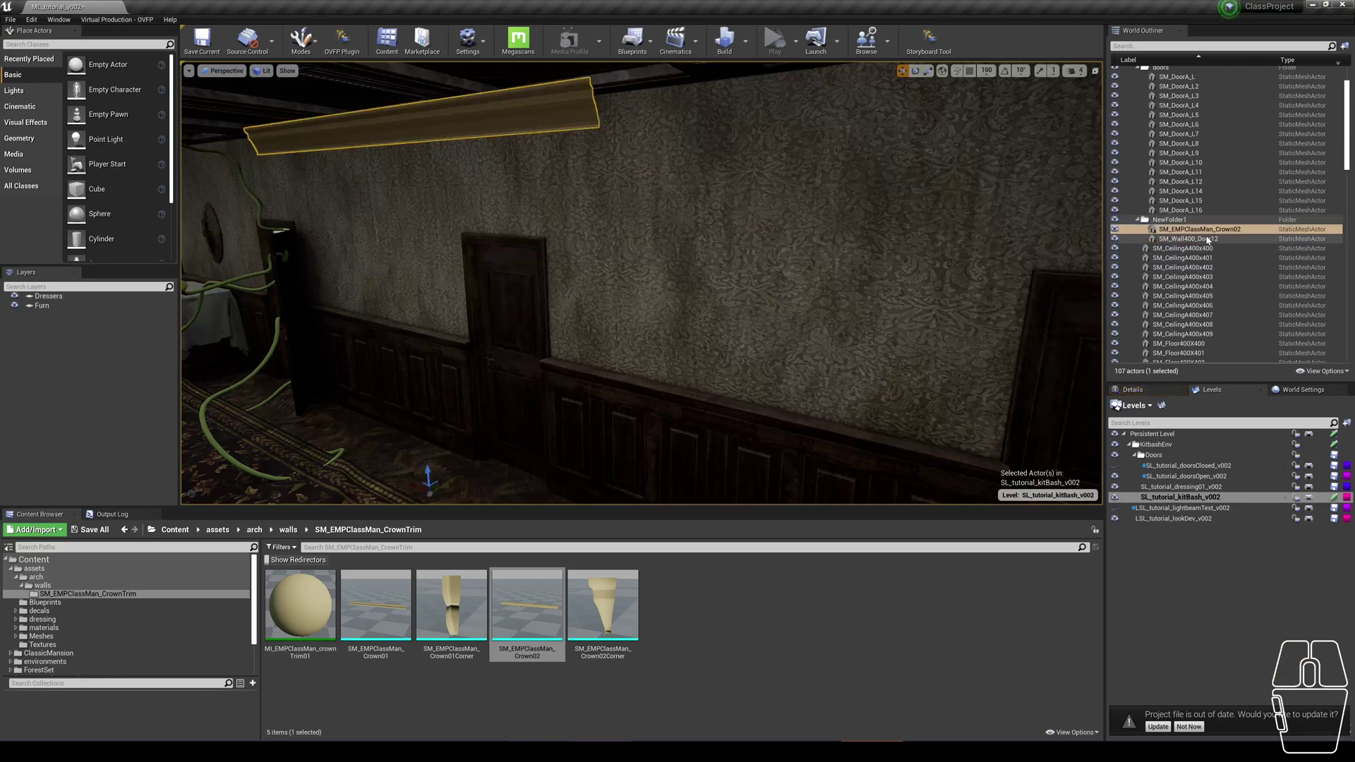
# - Parent the placed crown to SM_Wall400_Door12 and reset its location to zero
pyautogui.moveTo(1200, 229); pyautogui.dragTo(1198, 241)
pyautogui.click(1133, 389)
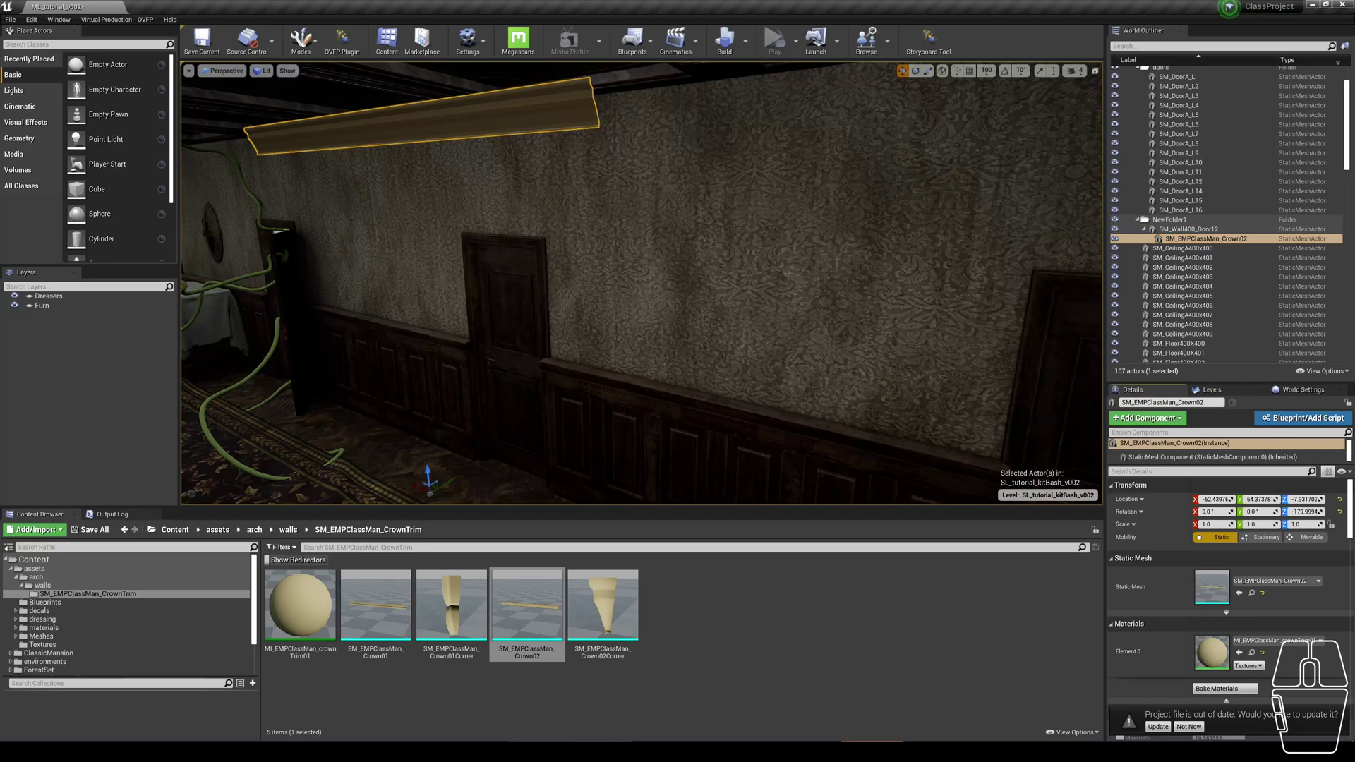
pyautogui.click(1340, 499)
pyautogui.moveTo(636, 282); pyautogui.dragTo(791, 428, button='right')
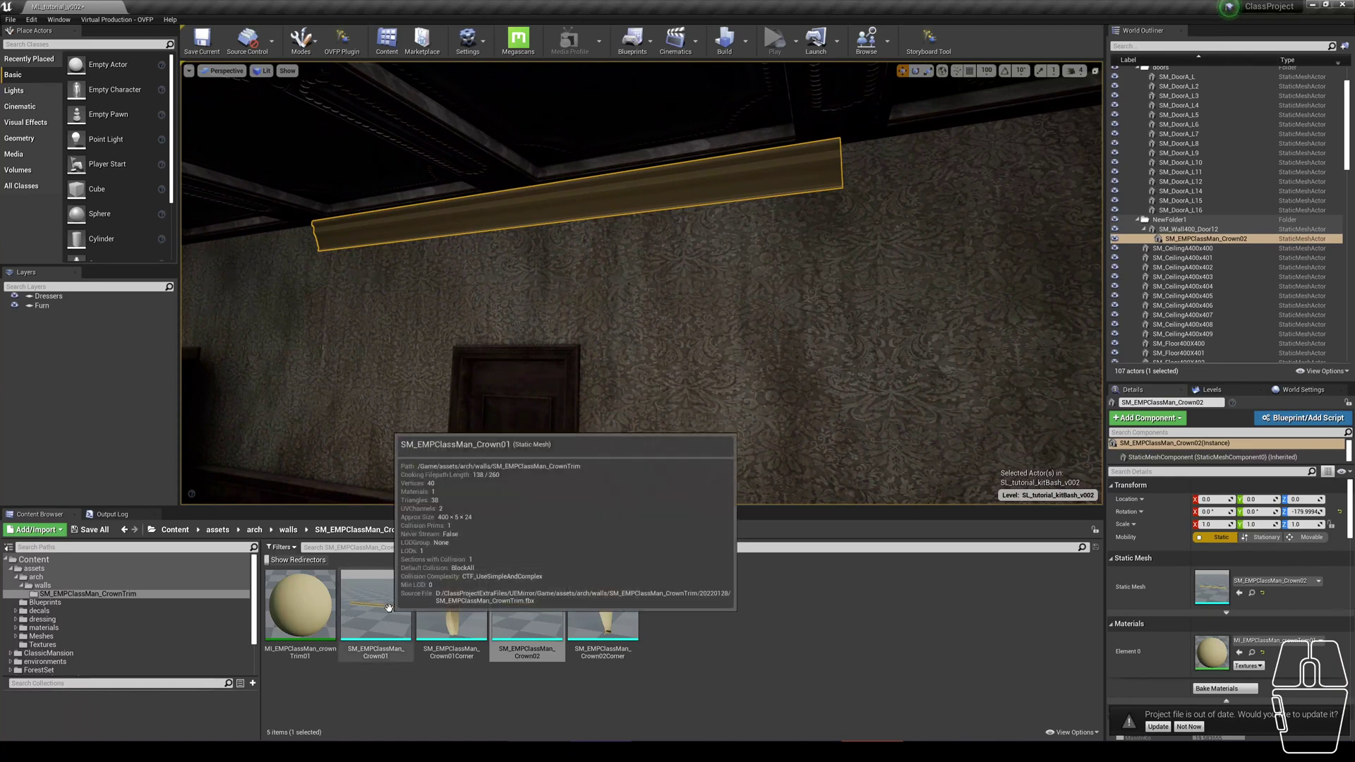
# - Swap the placed crown's static mesh to SM_EMPClassMan_Crown01 and duplicate it as an SM_EMPClassMan_Crown01Corner piece
pyautogui.moveTo(399, 575); pyautogui.dragTo(1208, 580)
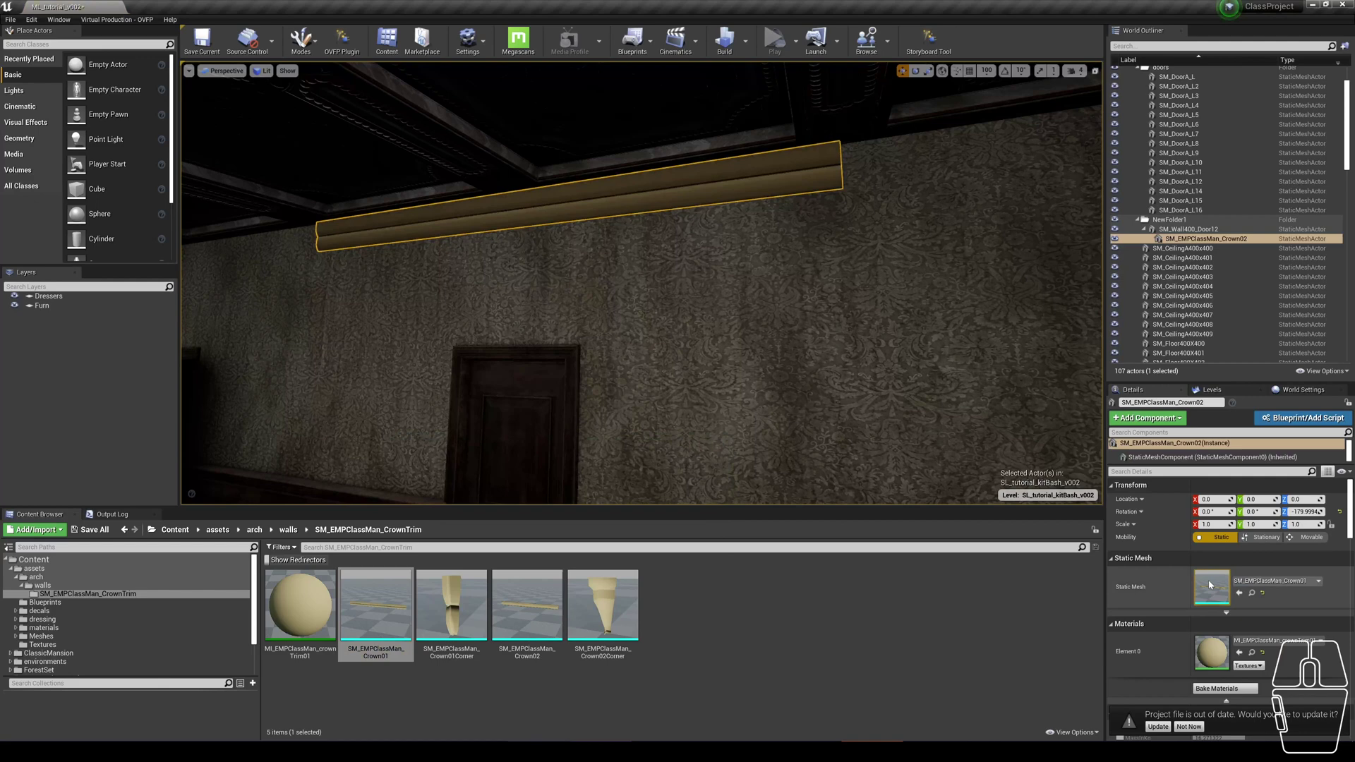
pyautogui.moveTo(635, 282); pyautogui.dragTo(660, 331, button='right')
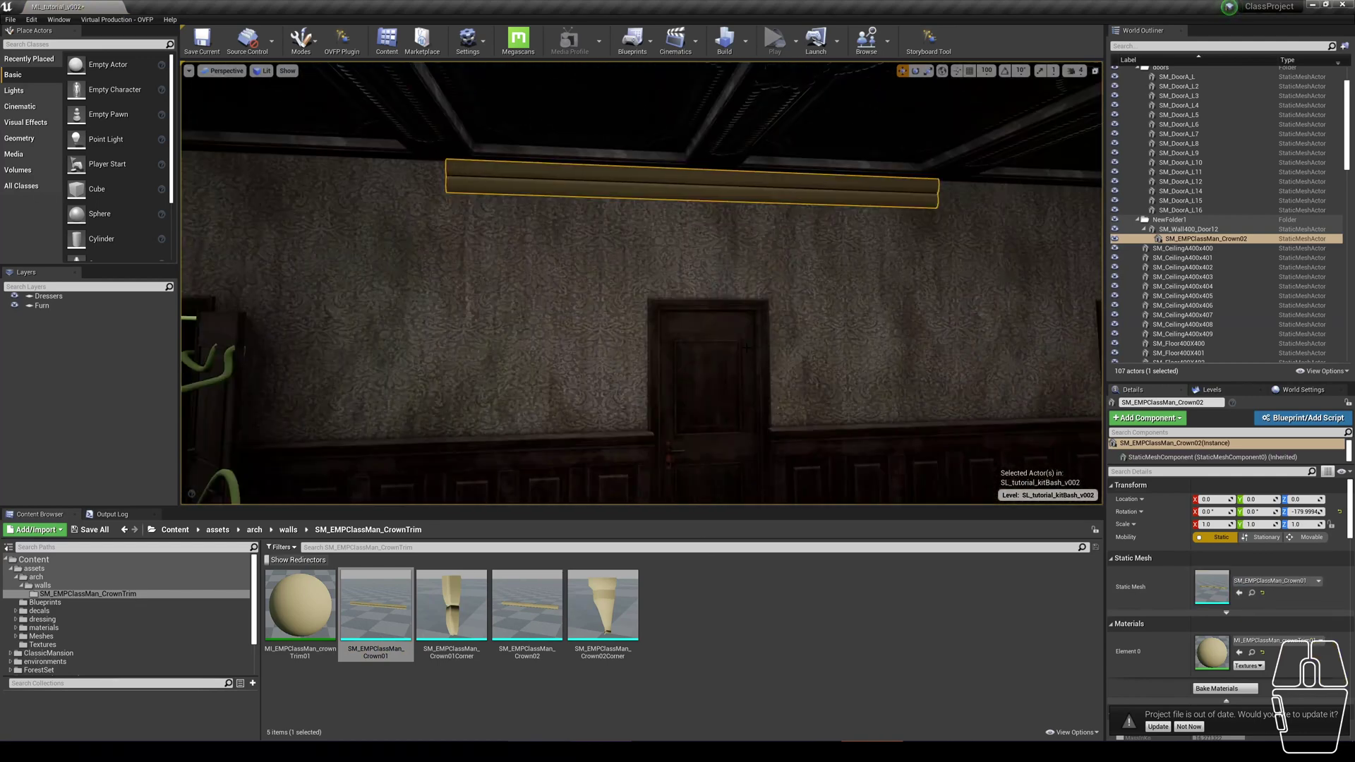
pyautogui.hotkey('ctrl', 'w')
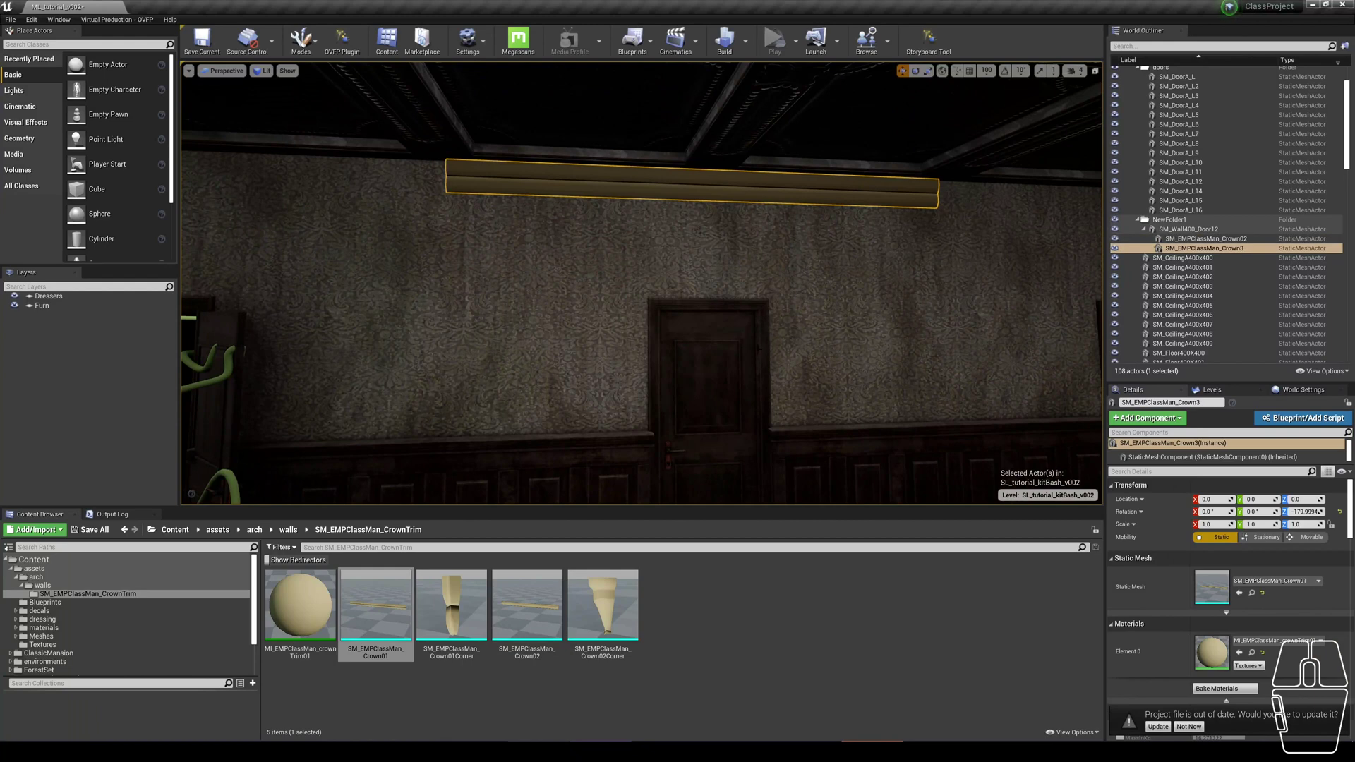
pyautogui.moveTo(452, 607); pyautogui.dragTo(1212, 588)
pyautogui.moveTo(706, 317); pyautogui.dragTo(810, 285, button='right')
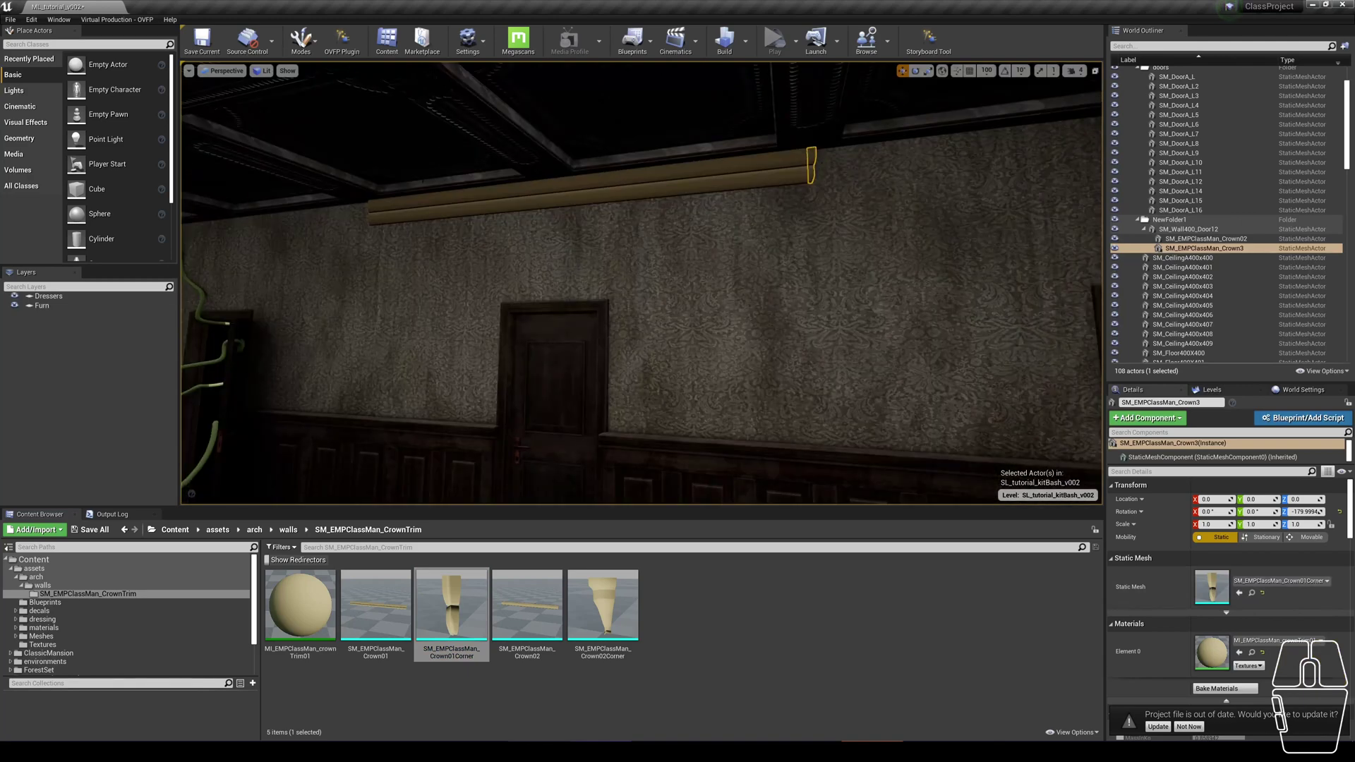
# - Duplicate the corner piece and mirror the copy to the crown's other end with an X scale of -1
pyautogui.hotkey('ctrl', 'w')
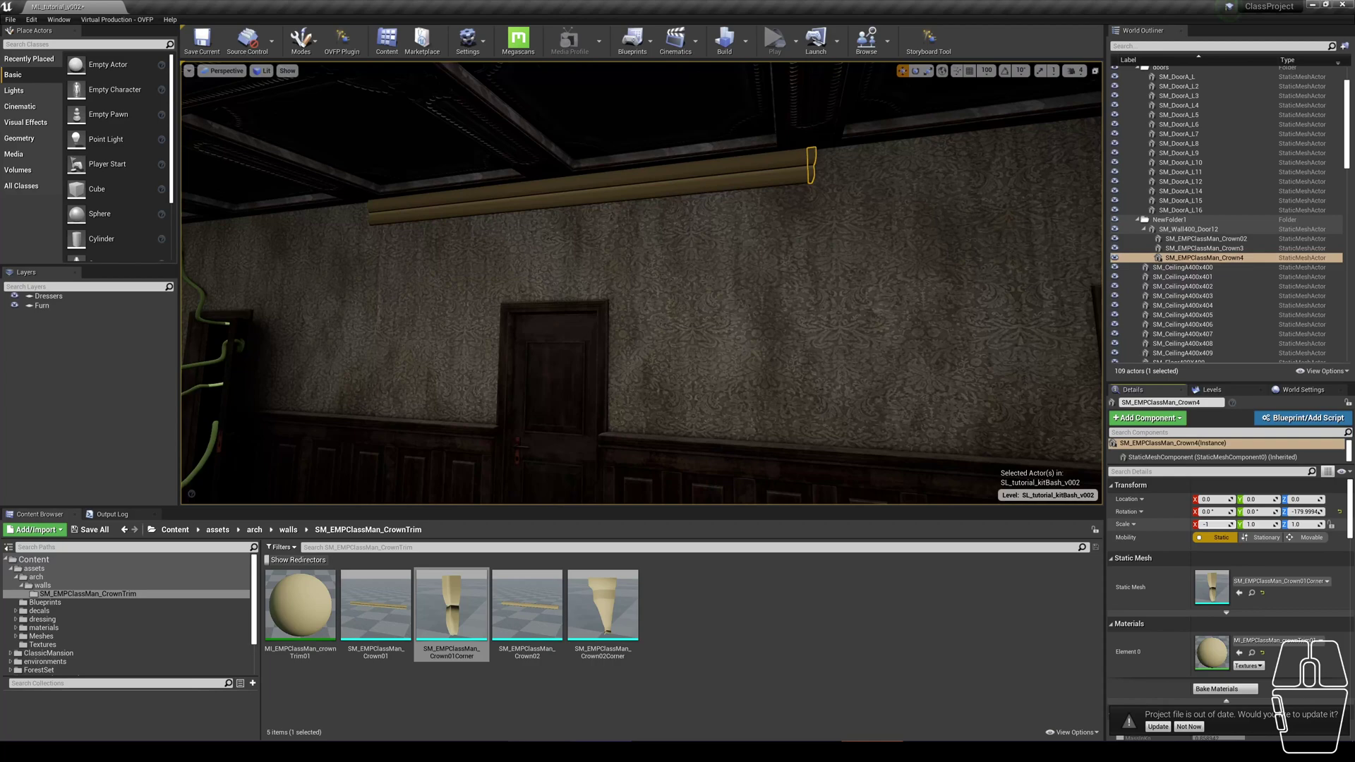
pyautogui.press('Return')
pyautogui.moveTo(643, 282); pyautogui.dragTo(642, 250, button='right')
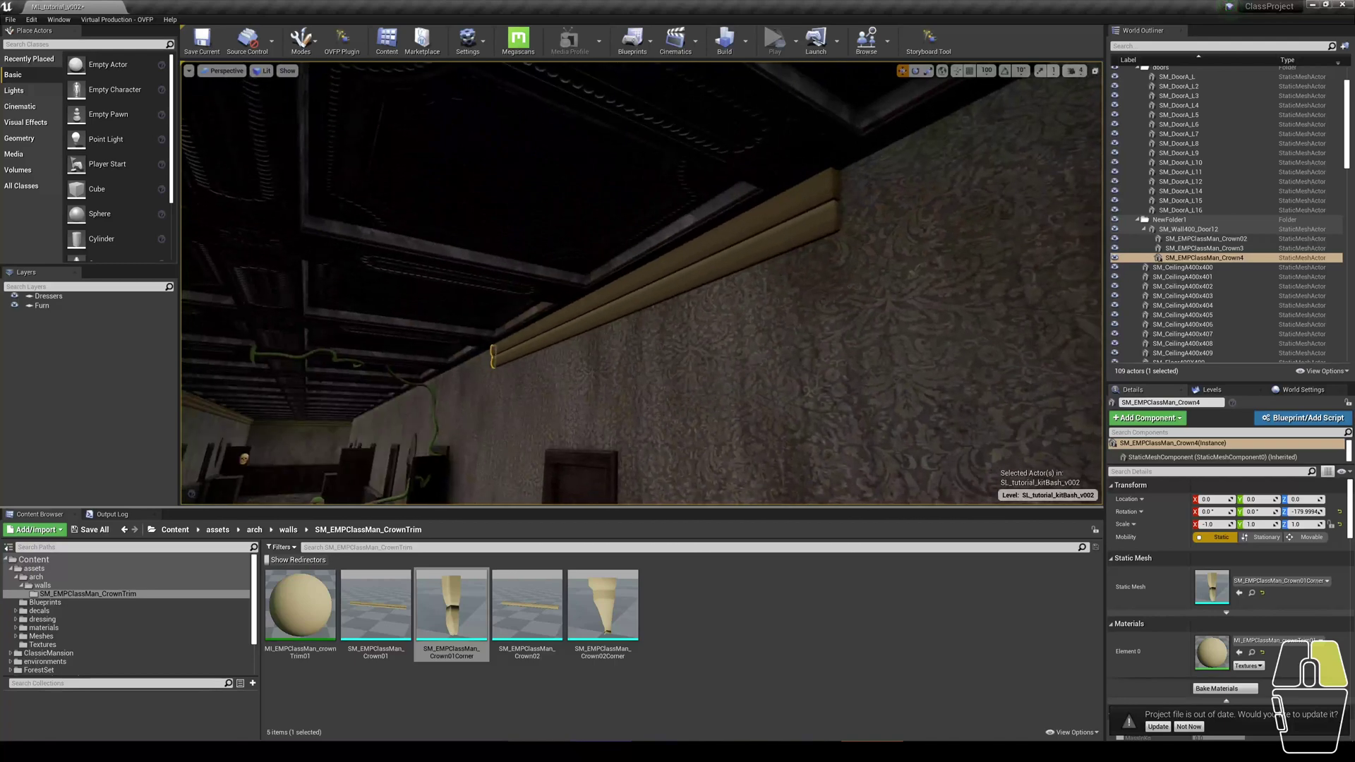
# - Select the straight crown and both corner pieces and move them together horizontally
pyautogui.keyDown('ctrl'); pyautogui.click(764, 242); pyautogui.keyUp('ctrl')
pyautogui.keyDown('ctrl'); pyautogui.click(835, 210); pyautogui.keyUp('ctrl')
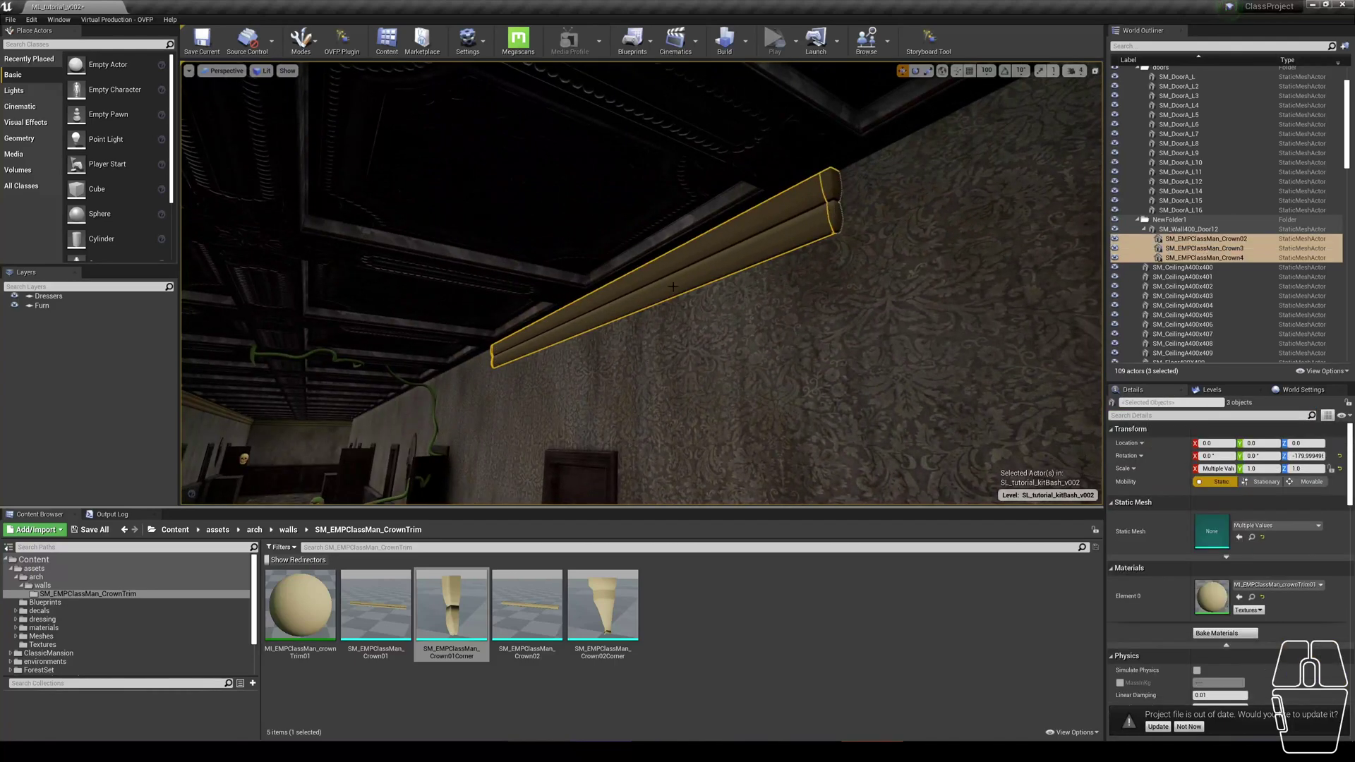
pyautogui.press('w')
pyautogui.keyDown('shift'); pyautogui.moveTo(638, 303); pyautogui.dragTo(639, 303); pyautogui.keyUp('shift')
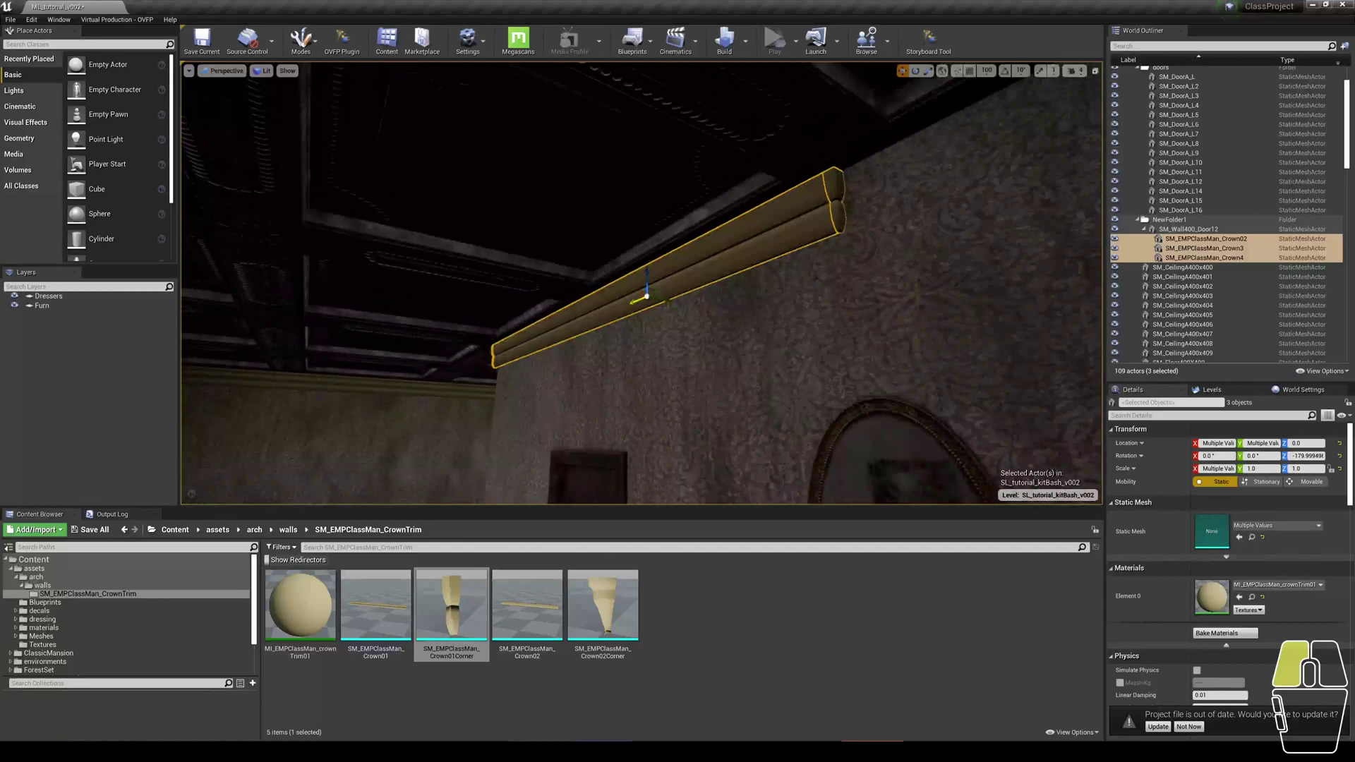
pyautogui.moveTo(640, 302); pyautogui.dragTo(536, 308, button='right')
pyautogui.press('Escape')
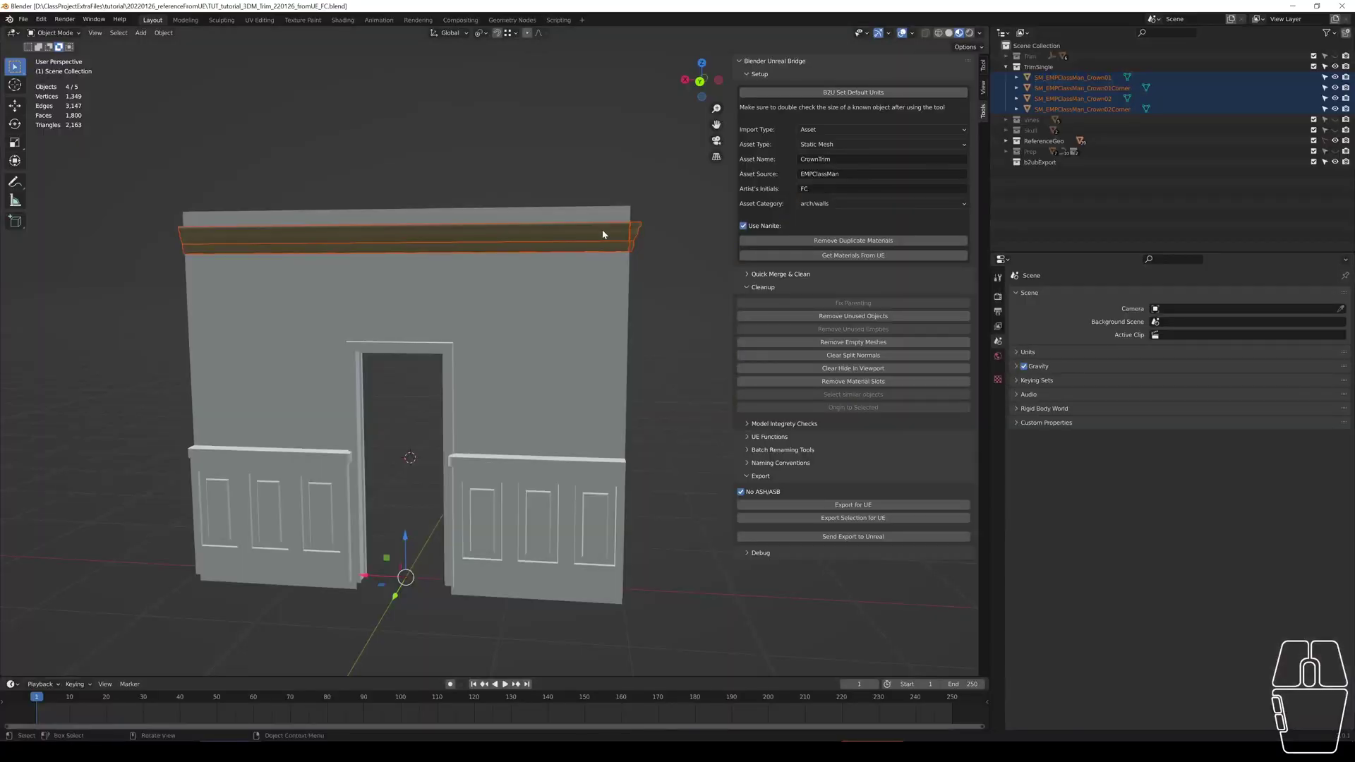
# - Export only the SM_EMPClassMan_Crown02 mesh for UE from Blender, and open the OVFP Import & Export tools in Unreal
pyautogui.click(603, 230)
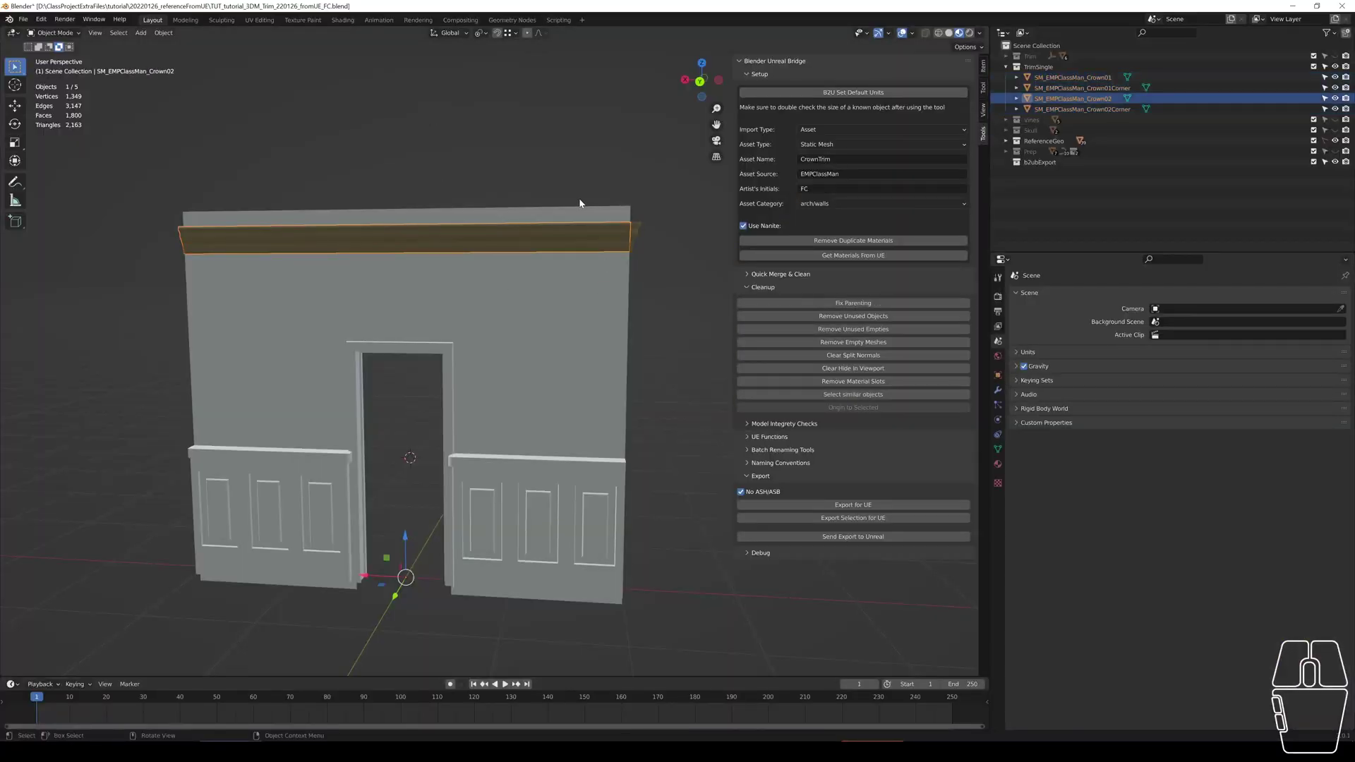
pyautogui.click(829, 520)
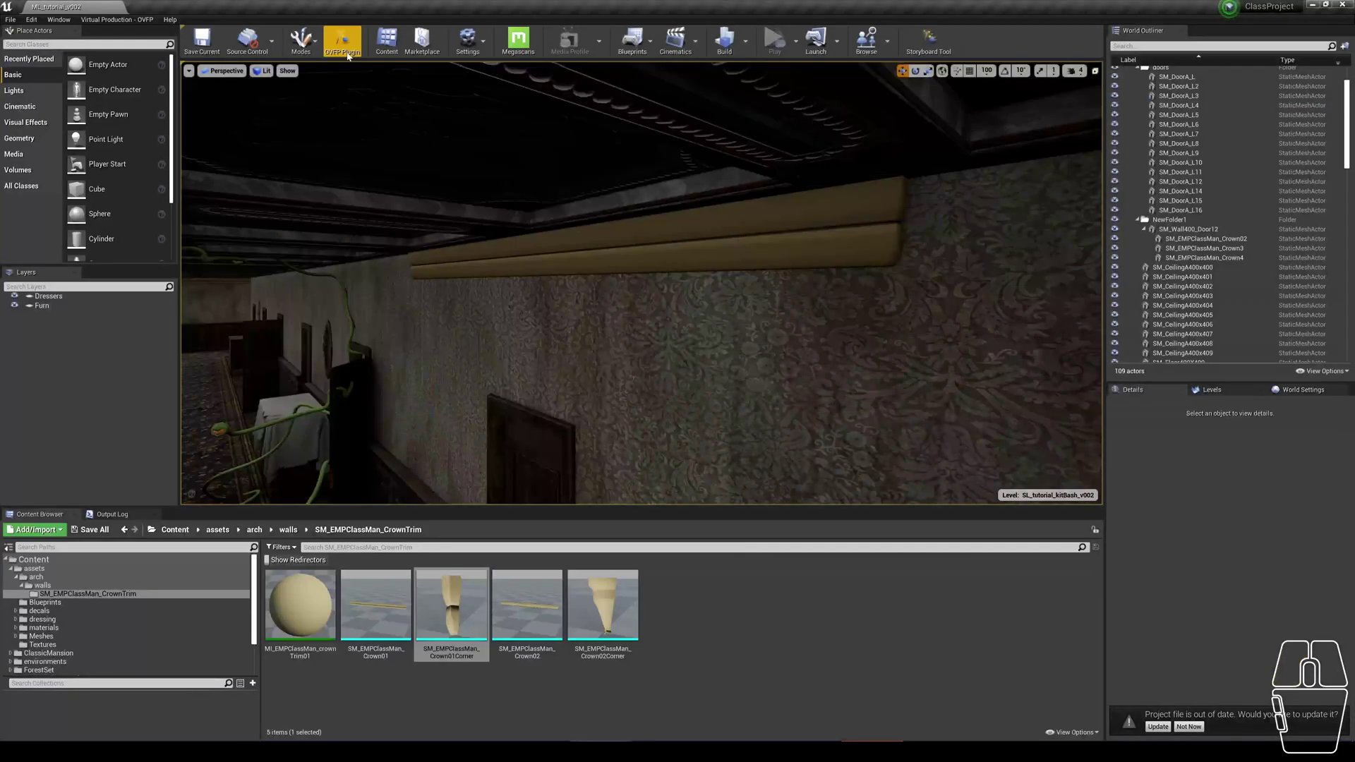
pyautogui.click(343, 43)
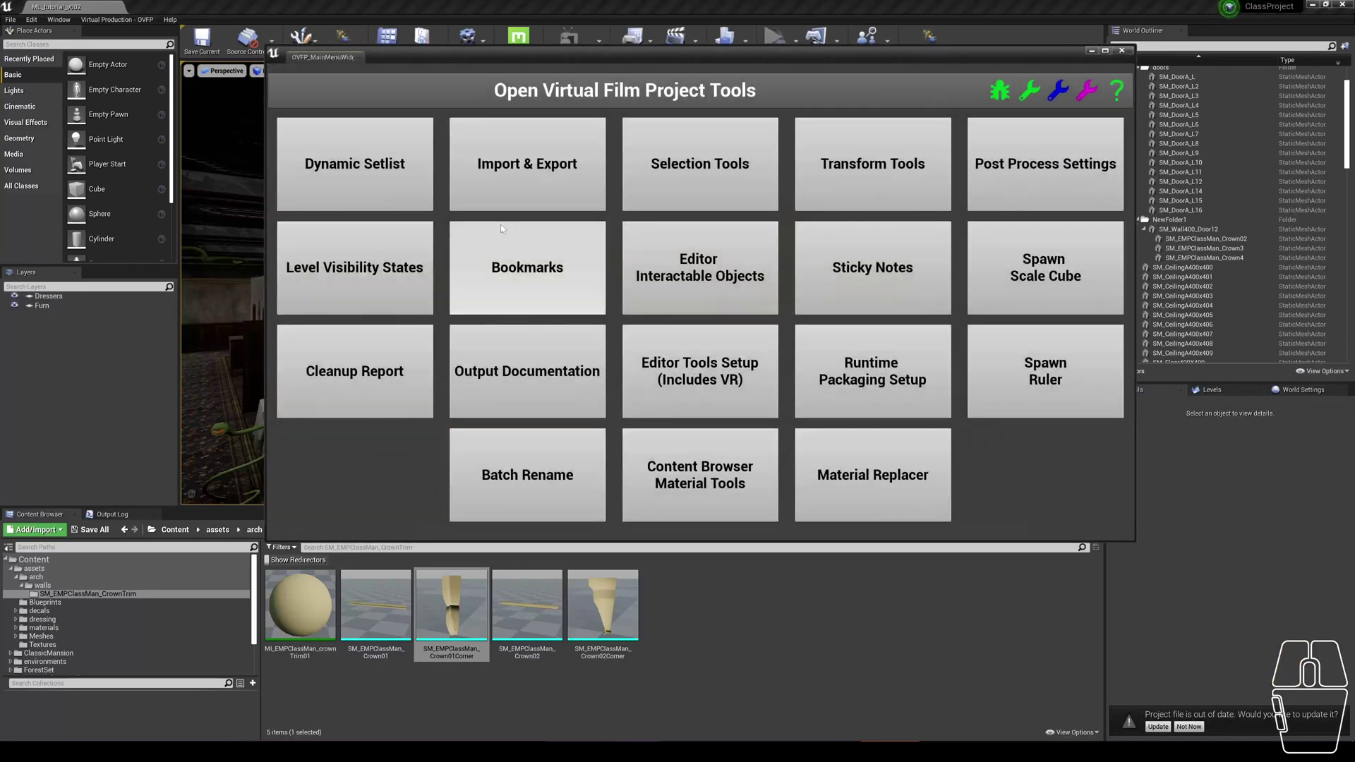
pyautogui.click(526, 170)
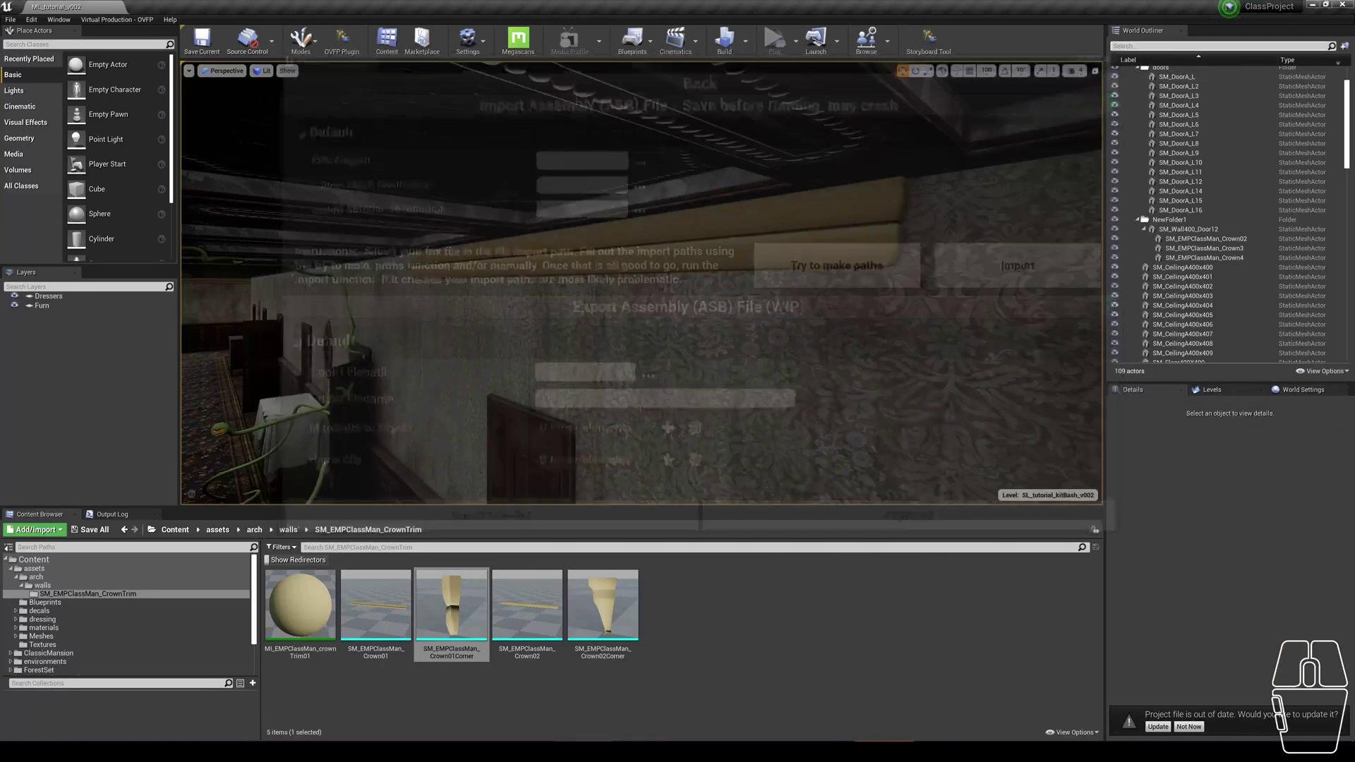
pyautogui.click(671, 635)
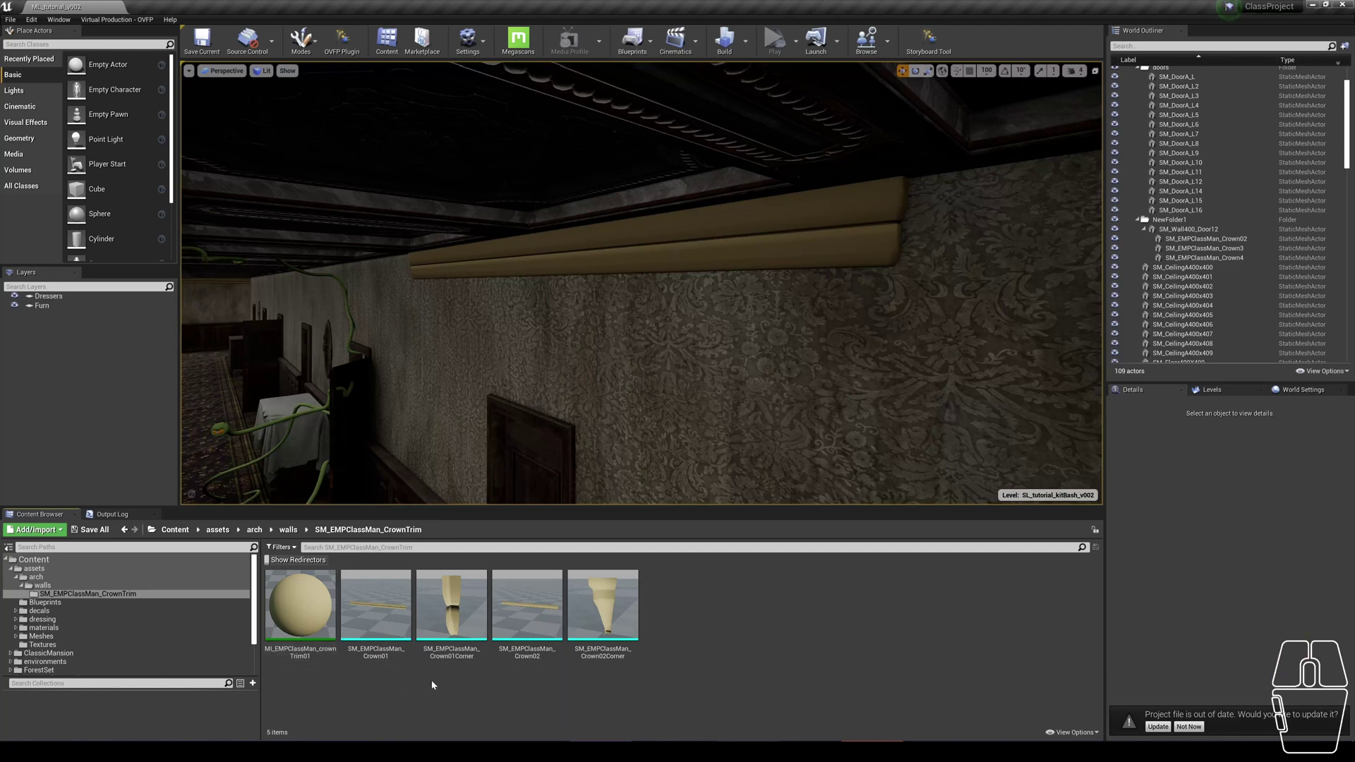
pyautogui.click(773, 248)
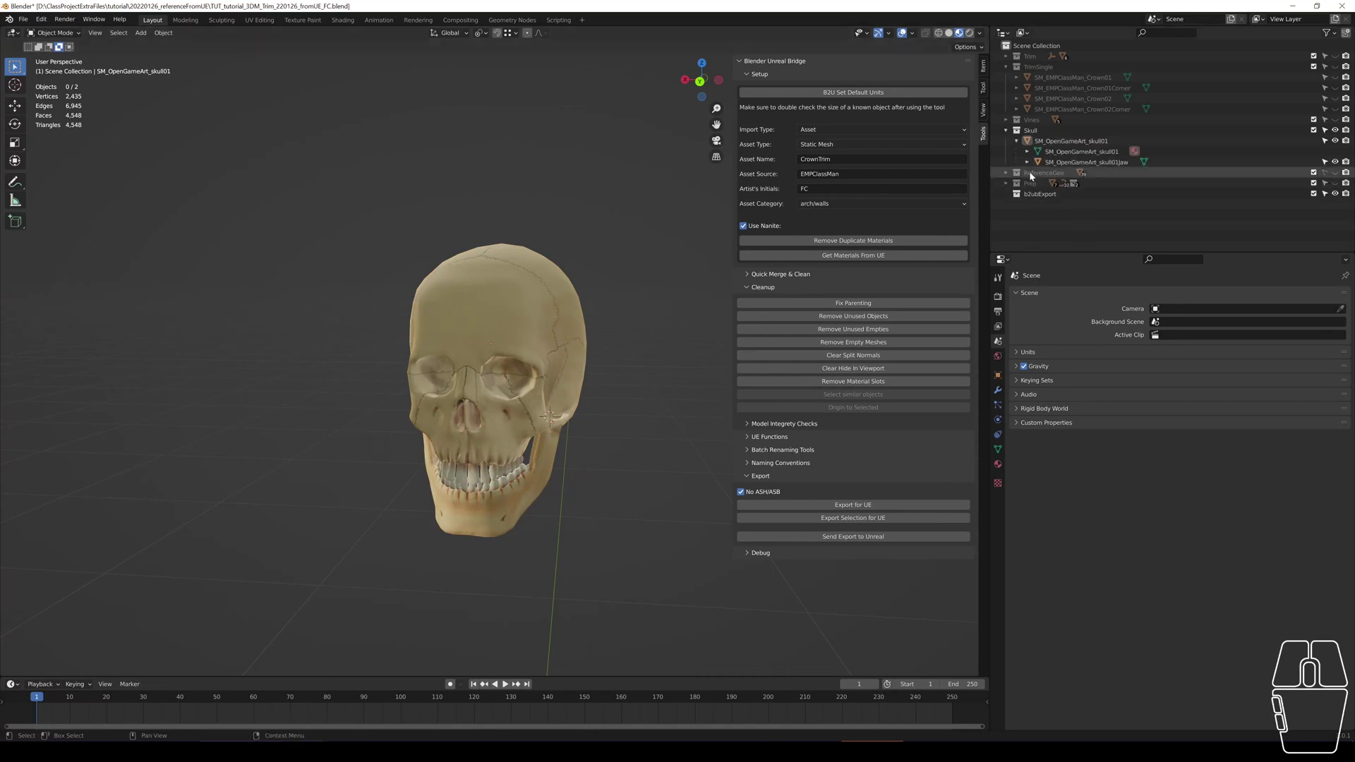
# - Try rotating the skull's jaw mesh about the X axis in Blender
pyautogui.click(540, 508)
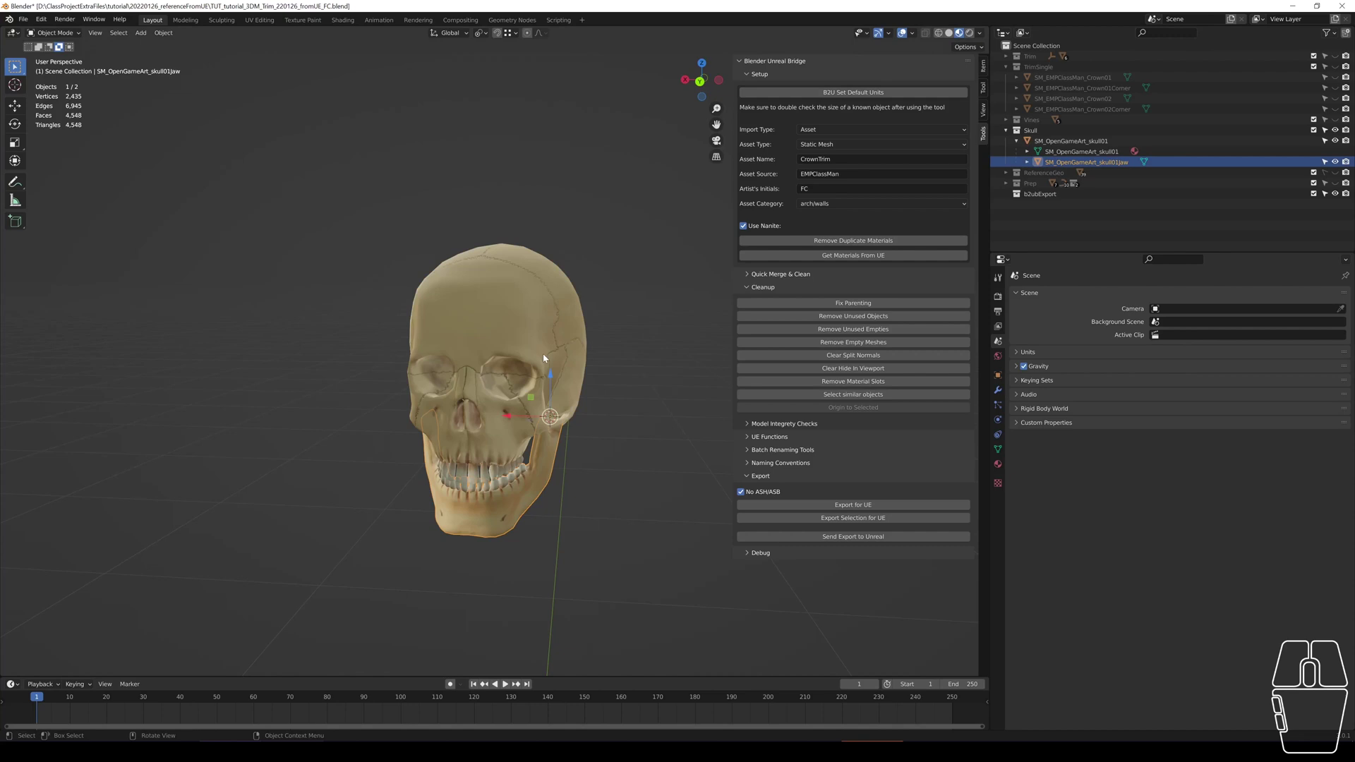
pyautogui.click(536, 291)
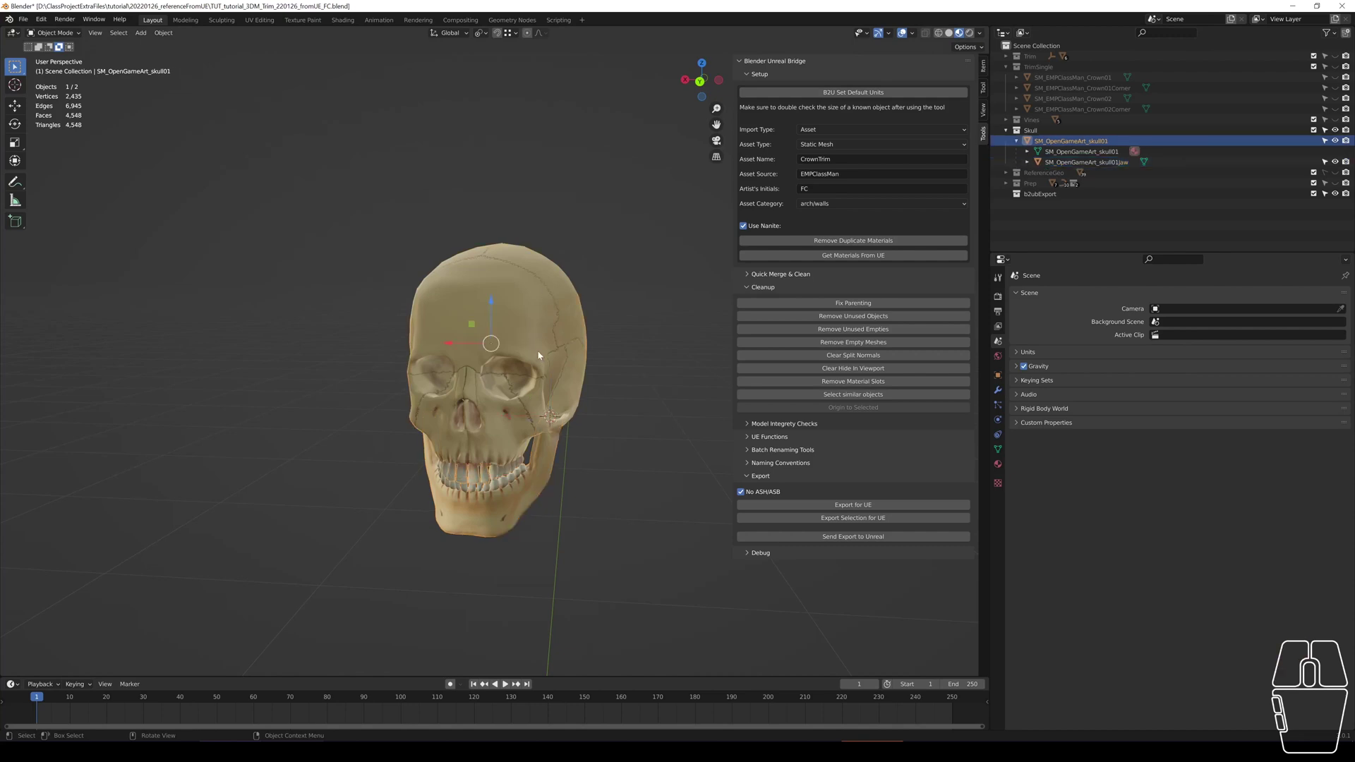
pyautogui.click(545, 472)
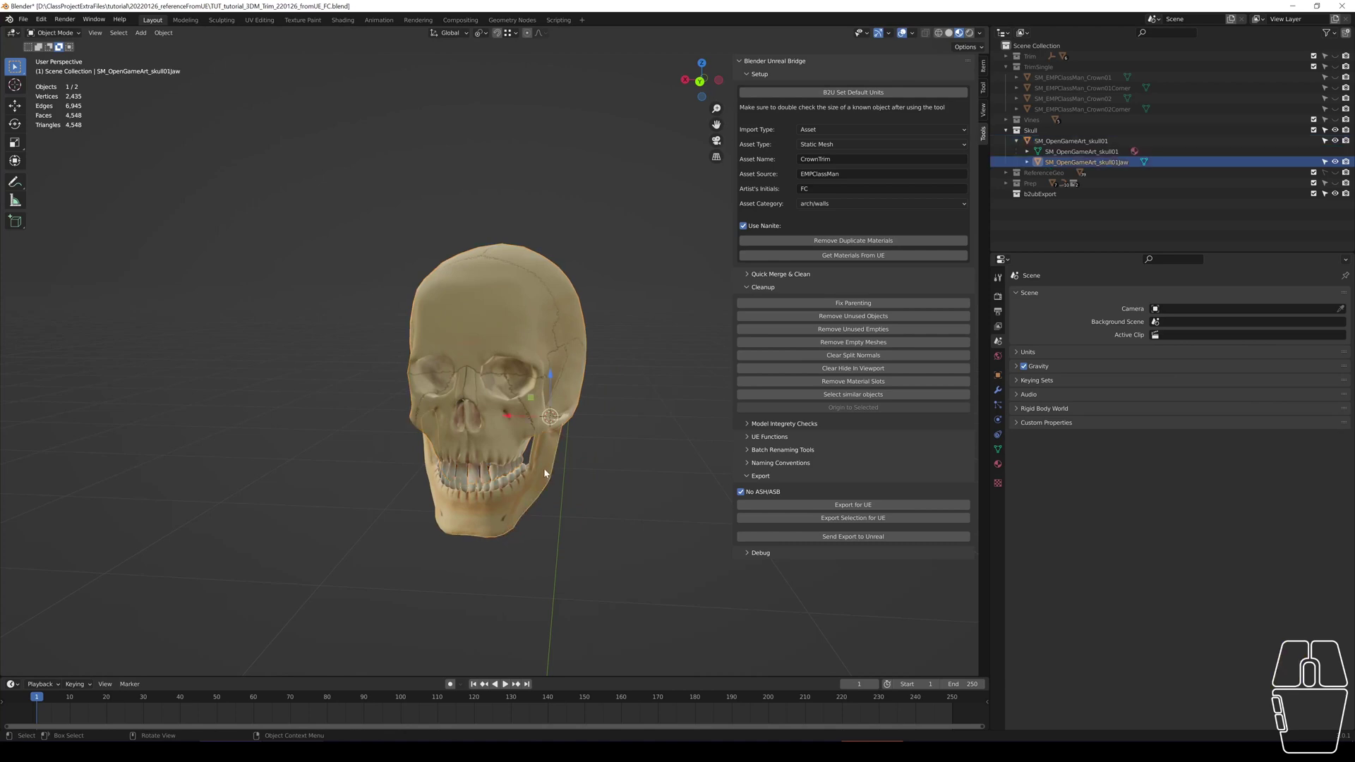
pyautogui.press('r')
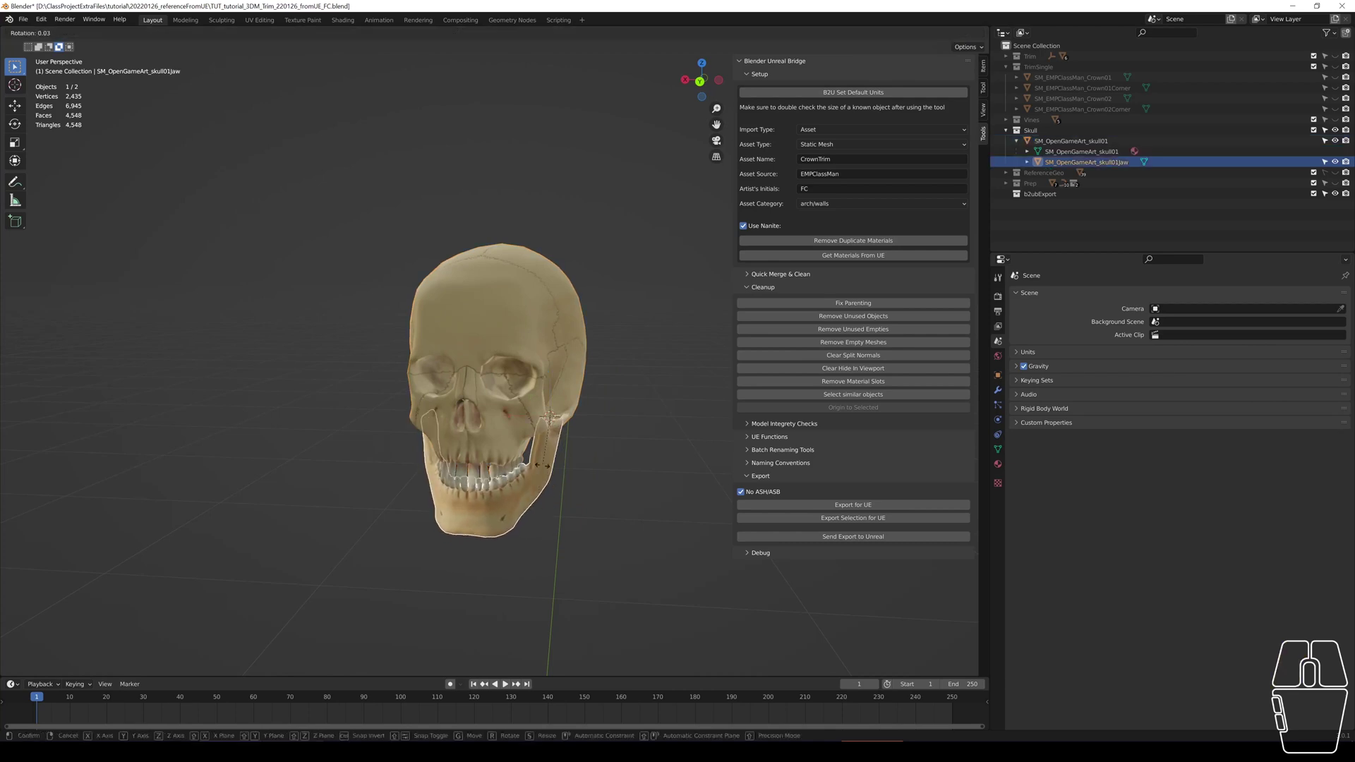
pyautogui.press('x')
pyautogui.rightClick(478, 531)
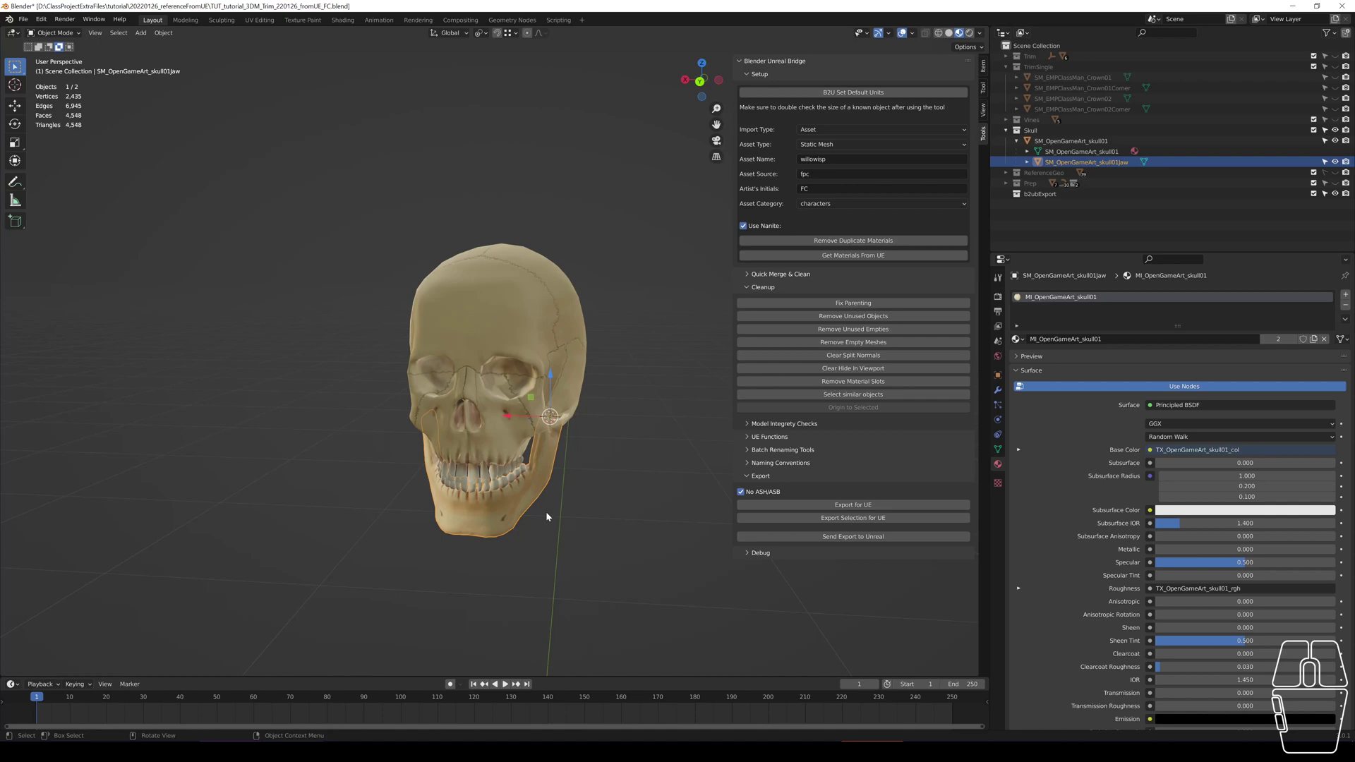
# - Disable No ASH/ASB for the skull export, and rebuild the hierarchy of the ASB_fpc_willowisp assembly in Unreal
pyautogui.click(750, 494)
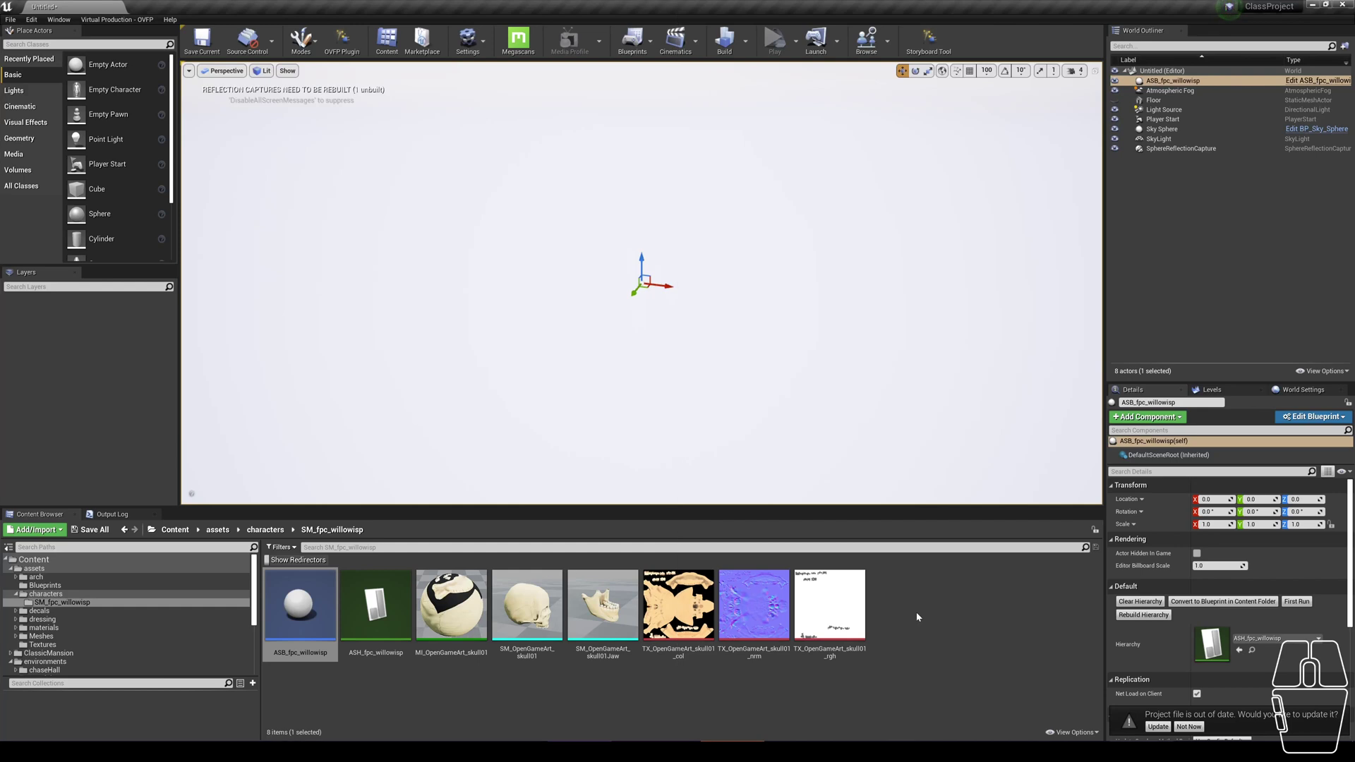
pyautogui.moveTo(321, 626)
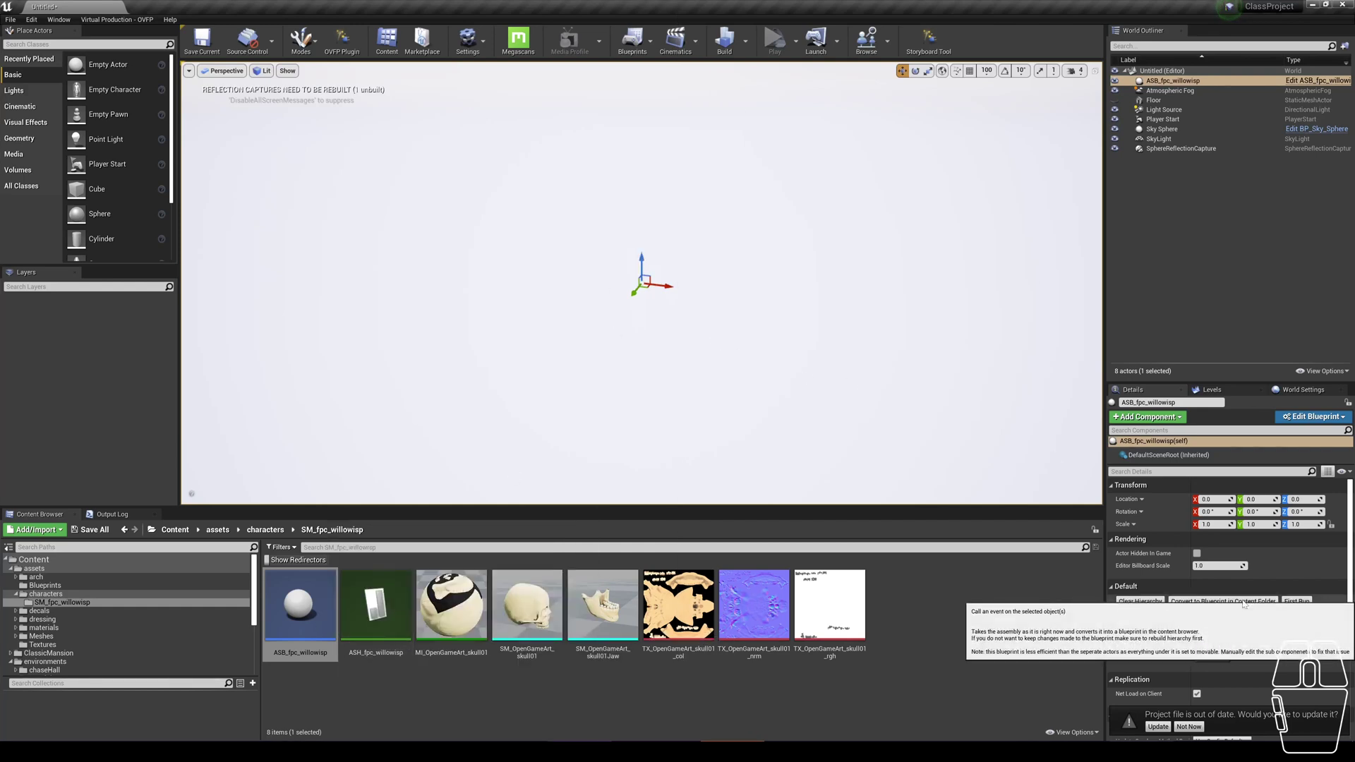
pyautogui.click(1145, 615)
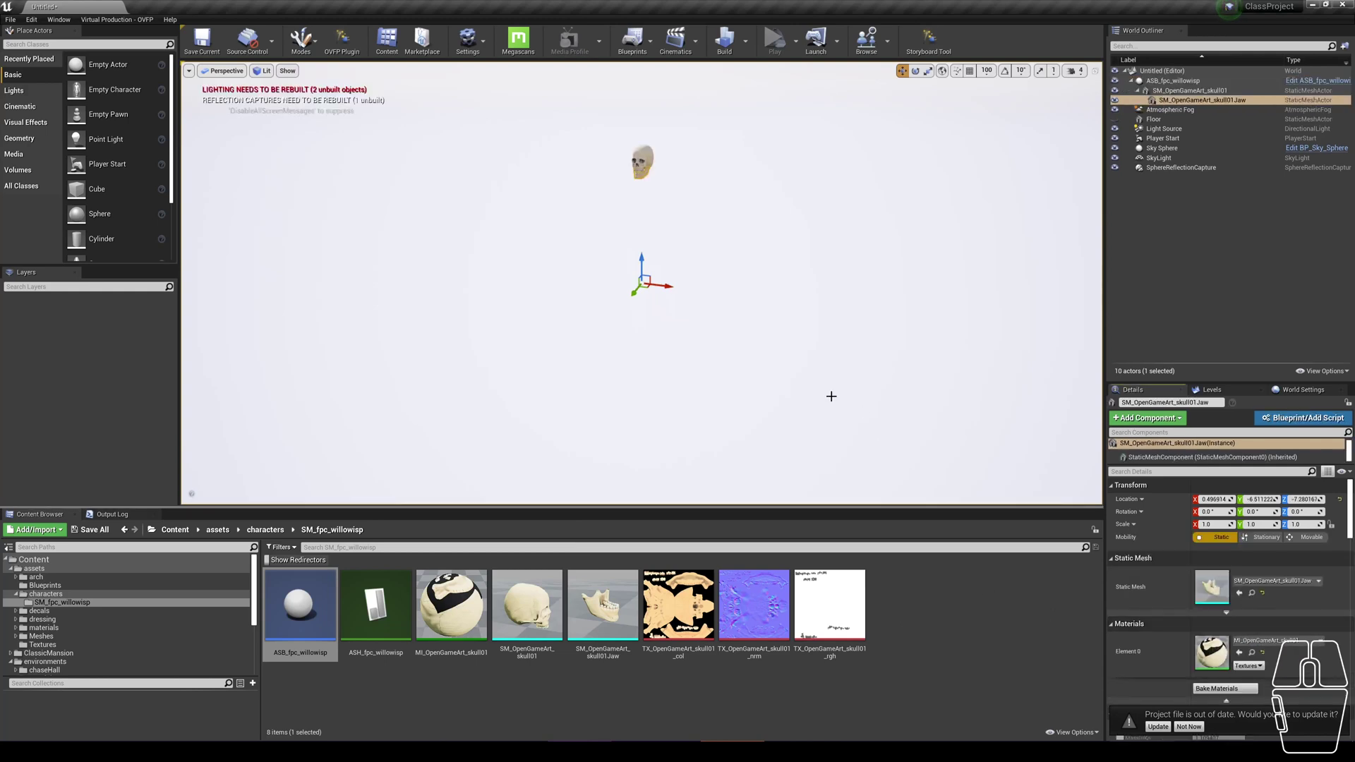
pyautogui.press('f')
pyautogui.click(699, 332)
pyautogui.press('f')
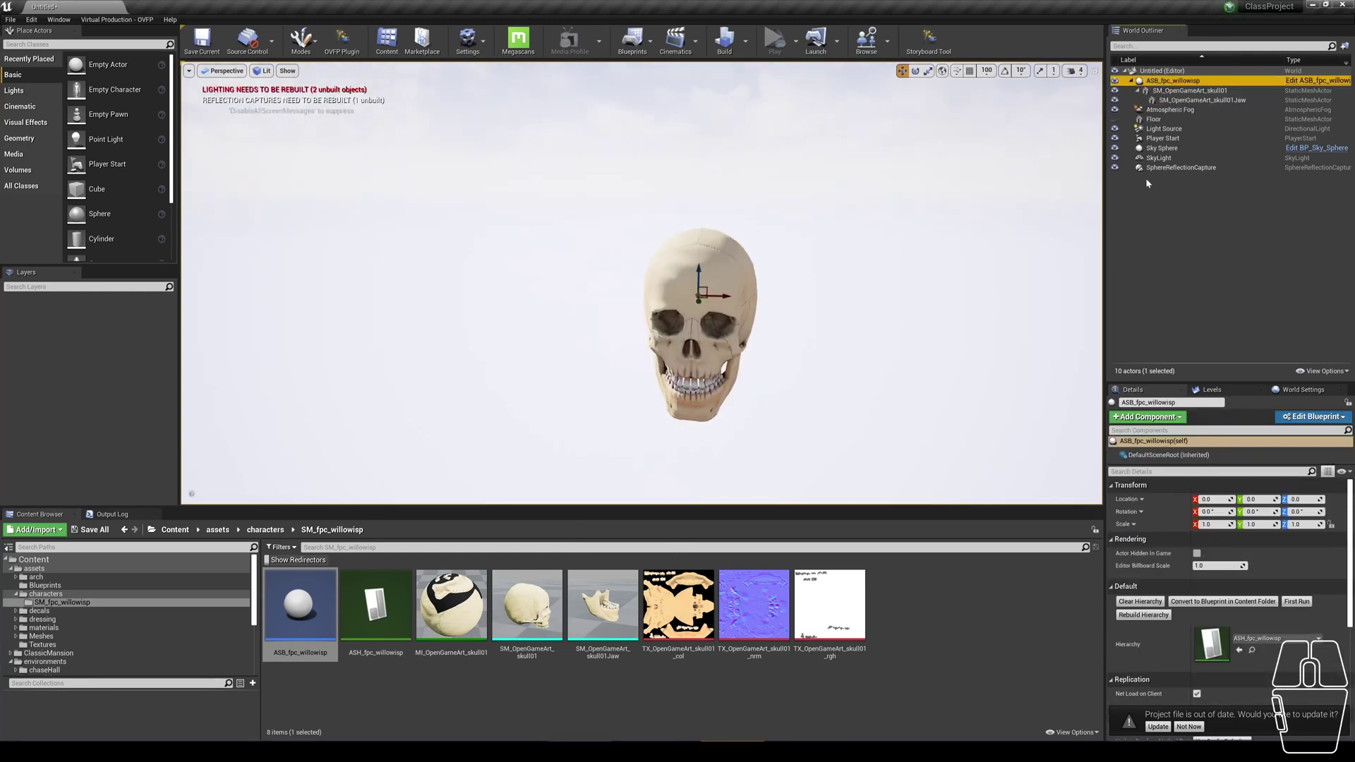
# - Convert the ASB_fpc_willowisp assembly to a blueprint in its content folder and inspect the resulting skull blueprint
pyautogui.click(1245, 602)
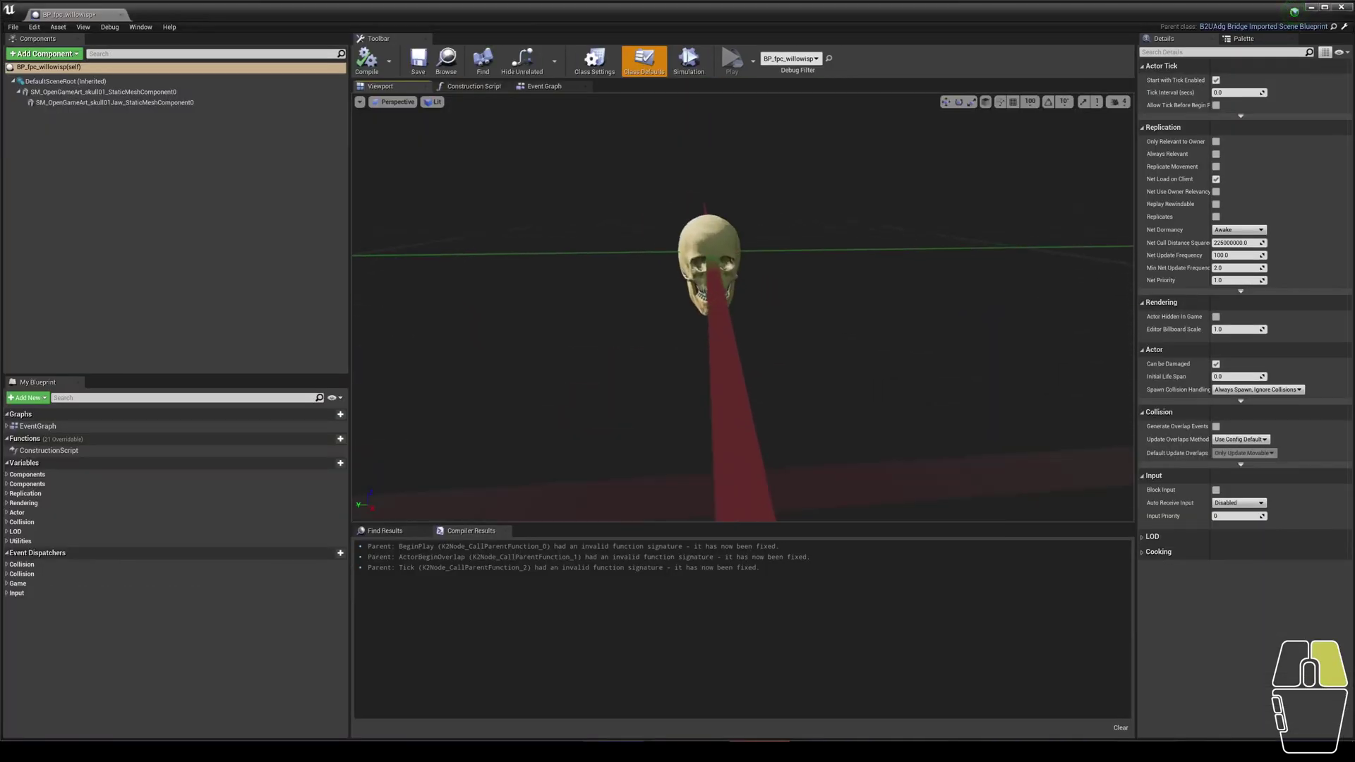
pyautogui.moveTo(787, 357); pyautogui.dragTo(786, 357, button='right')
pyautogui.click(769, 343)
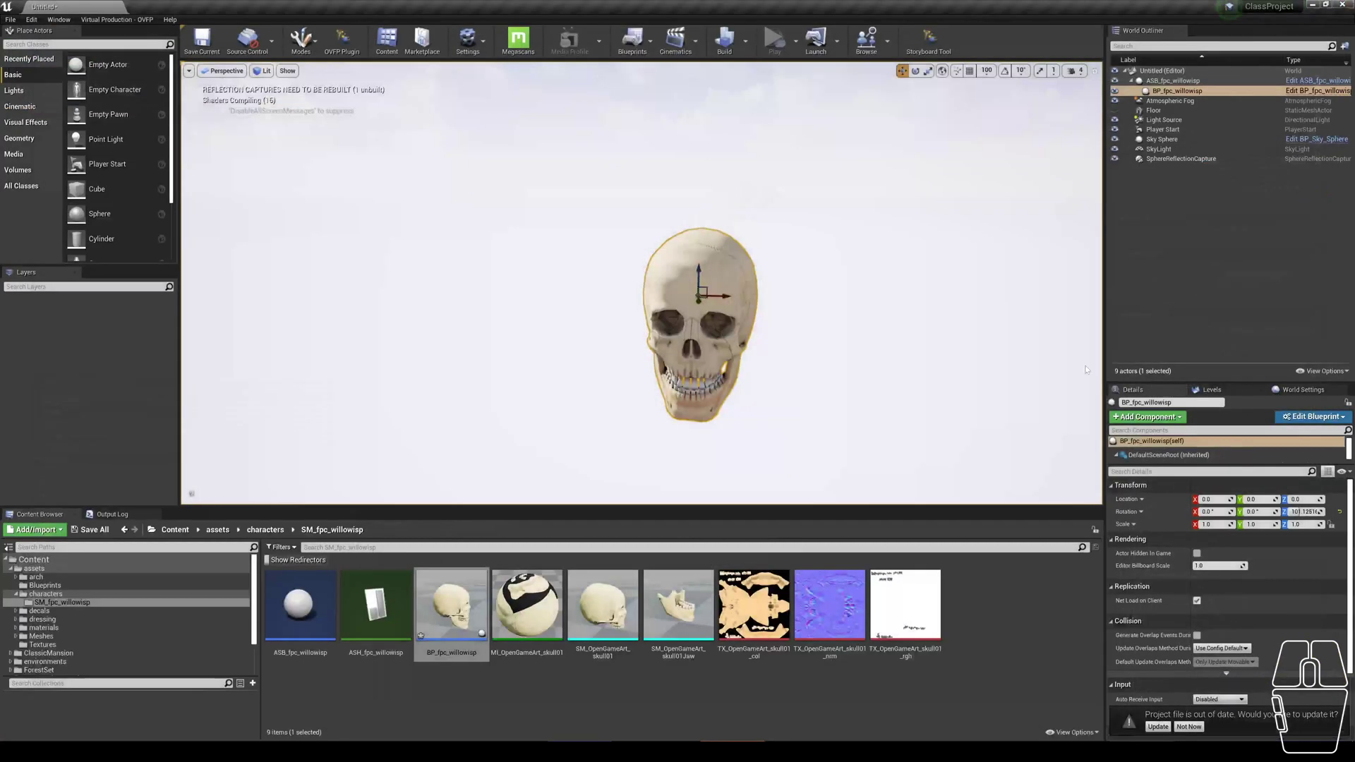
pyautogui.doubleClick(1166, 92)
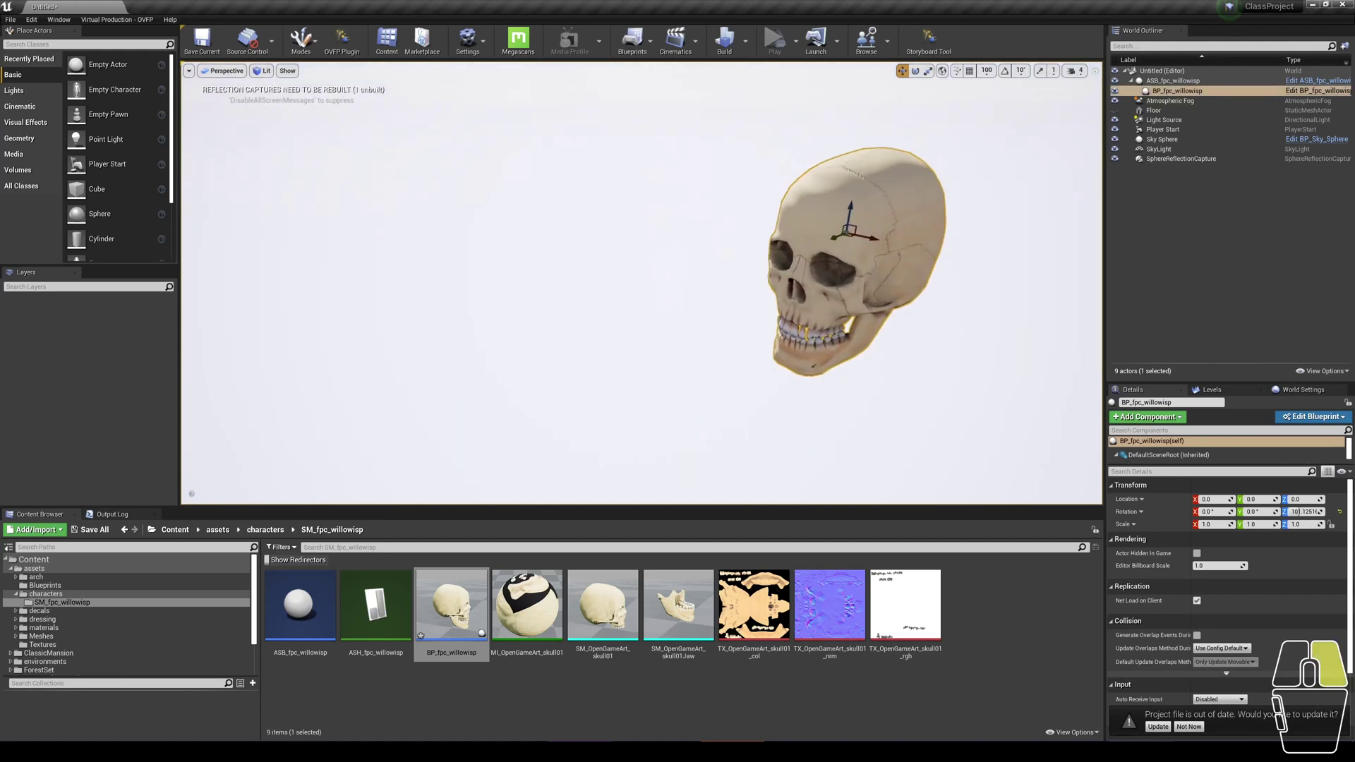
# - Place two BP_fpc_willowisp instances in the level and delete the one overlapping the existing skull
pyautogui.moveTo(452, 605); pyautogui.dragTo(528, 344)
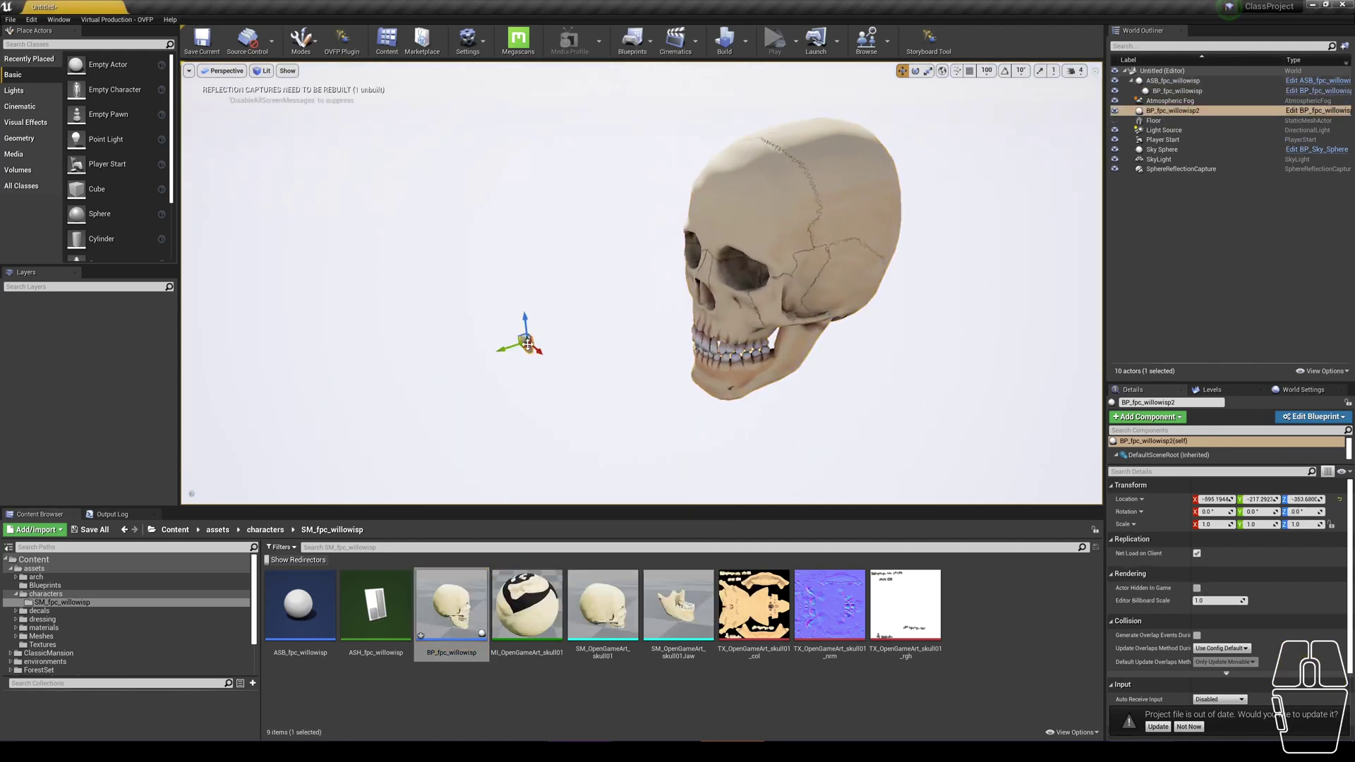
pyautogui.moveTo(452, 606); pyautogui.dragTo(863, 256)
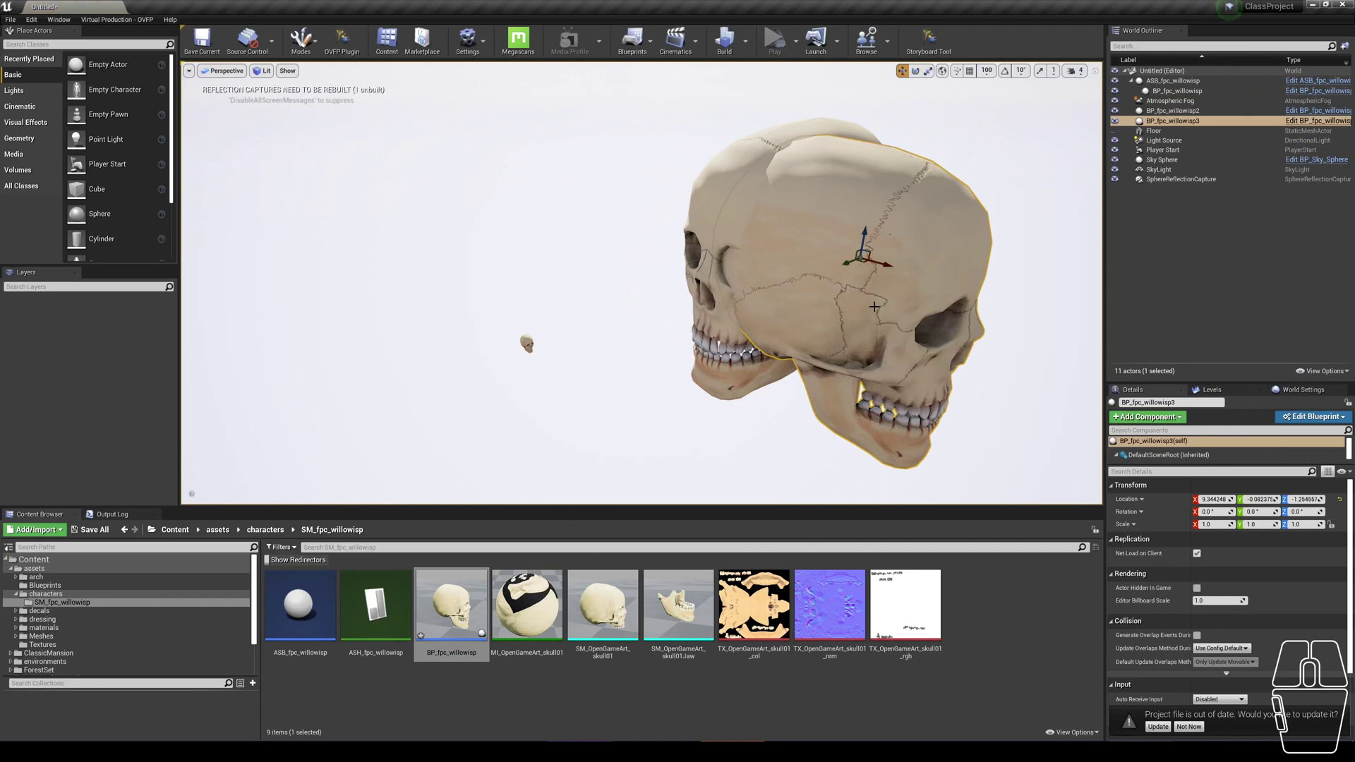
pyautogui.press('Delete')
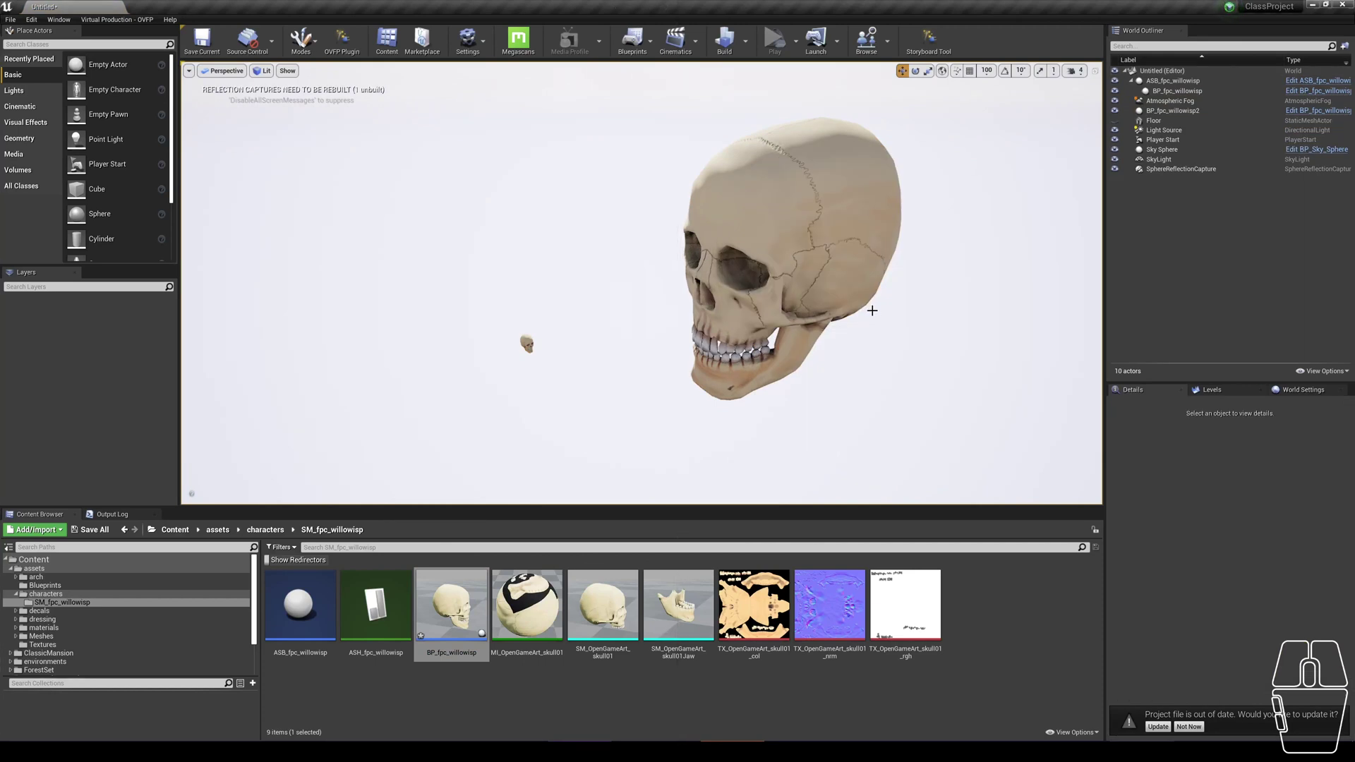
# - Play the level in the editor to view the skull blueprints
pyautogui.hotkey('alt', 'p')
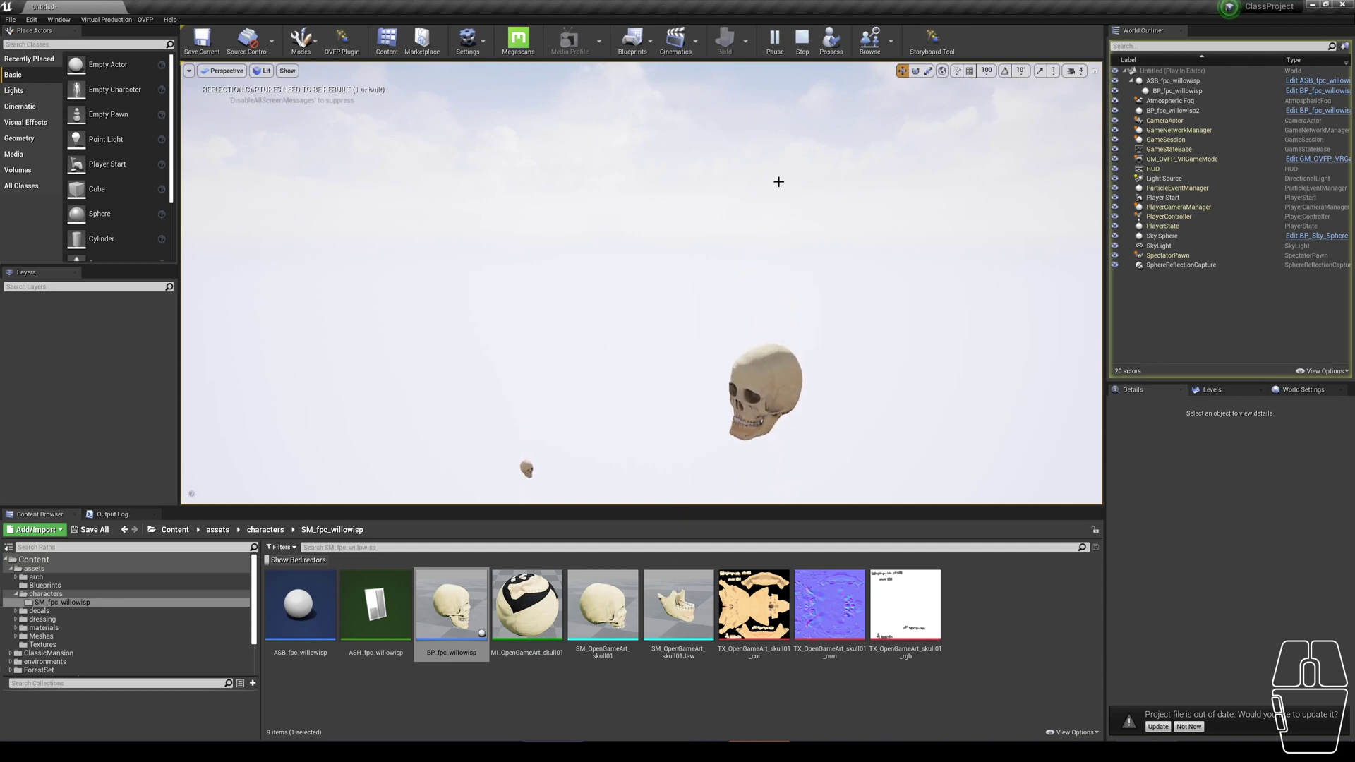